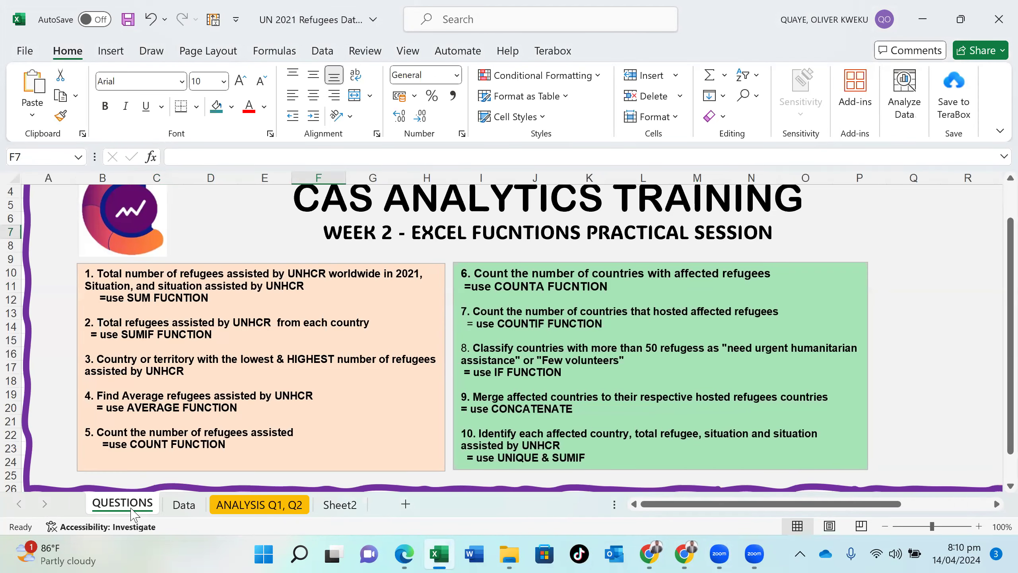
- Enter the heading "QTN 2" in cell C11 of the ANALYSIS Q1, Q2 sheet
left_click(242, 505)
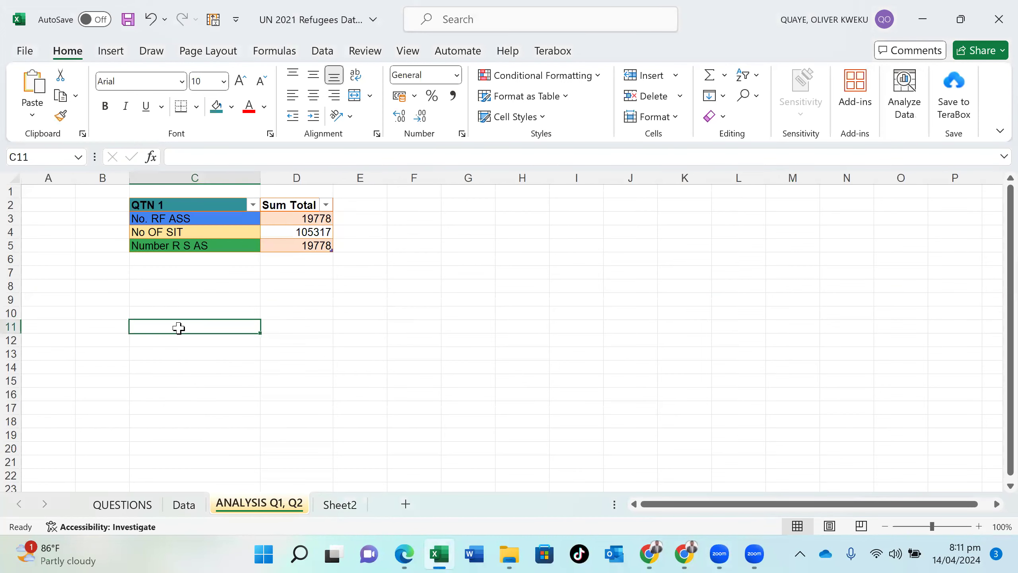
type("q")
key("BackSpace")
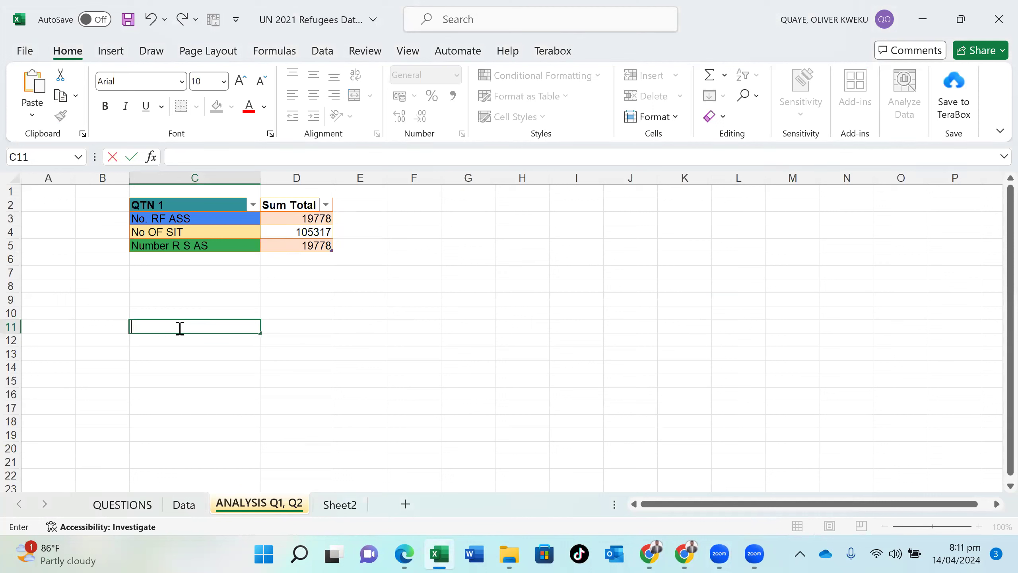
type("a")
key("BackSpace")
type("qQ")
key("BackSpace")
key("BackSpace")
type("Qqtn")
key("BackSpace")
key("BackSpace")
key("BackSpace")
key("BackSpace")
type("t")
key("BackSpace")
type("TN 2")
key("Return")
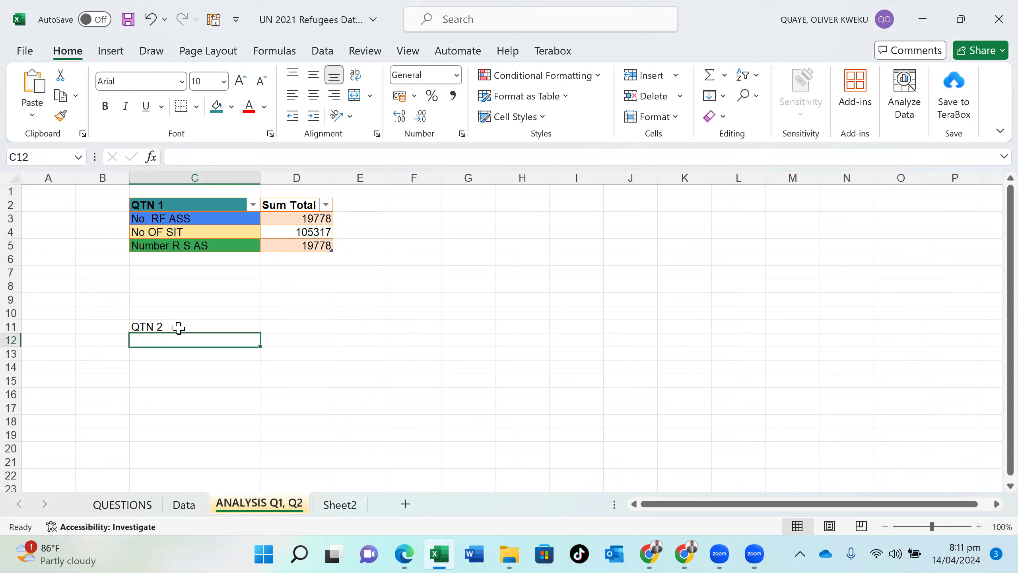
- Enter the column header "Country" in cell C12, directly below the QTN 2 heading
type("SU")
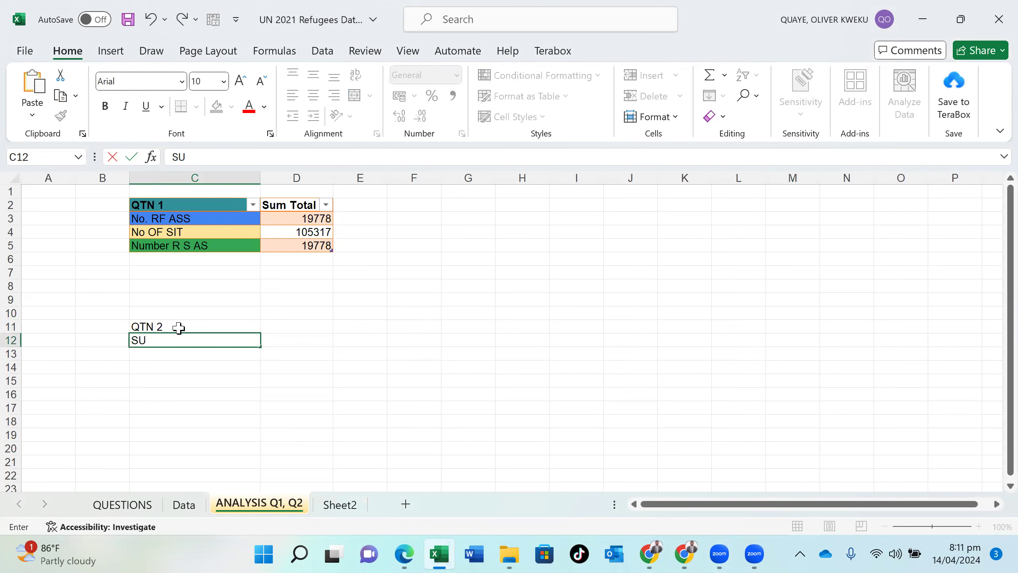
key("BackSpace")
key("BackSpace")
type("Country")
key("Tab")
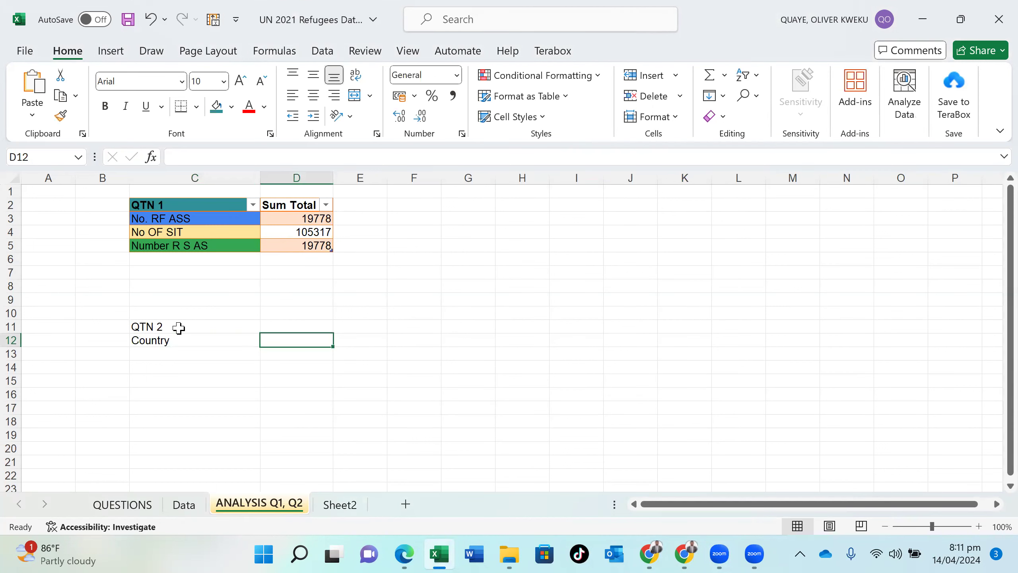
- Enter the column header "Total Refugees" in cell D12, beside the Country header
type("Su")
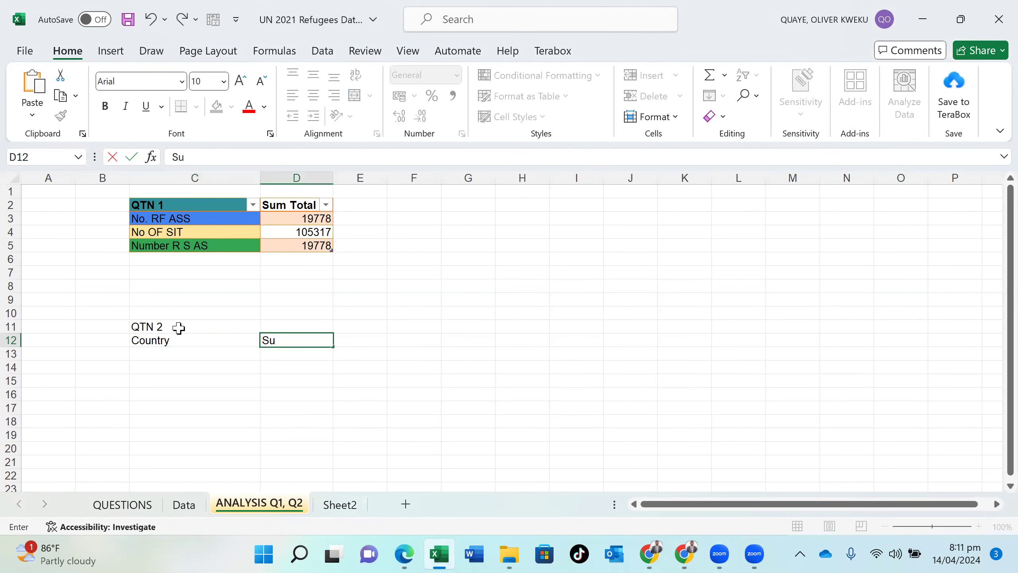
type("m")
key("BackSpace")
key("BackSpace")
key("BackSpace")
key("BackSpace")
type("Total F")
key("BackSpace")
type("Refu")
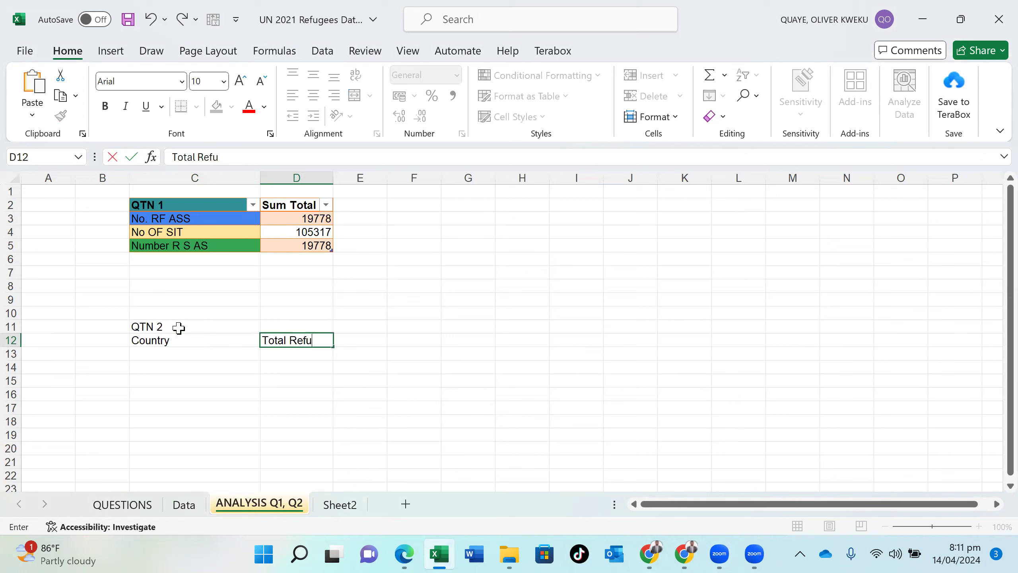
key("BackSpace")
type("ugees")
left_click(217, 355)
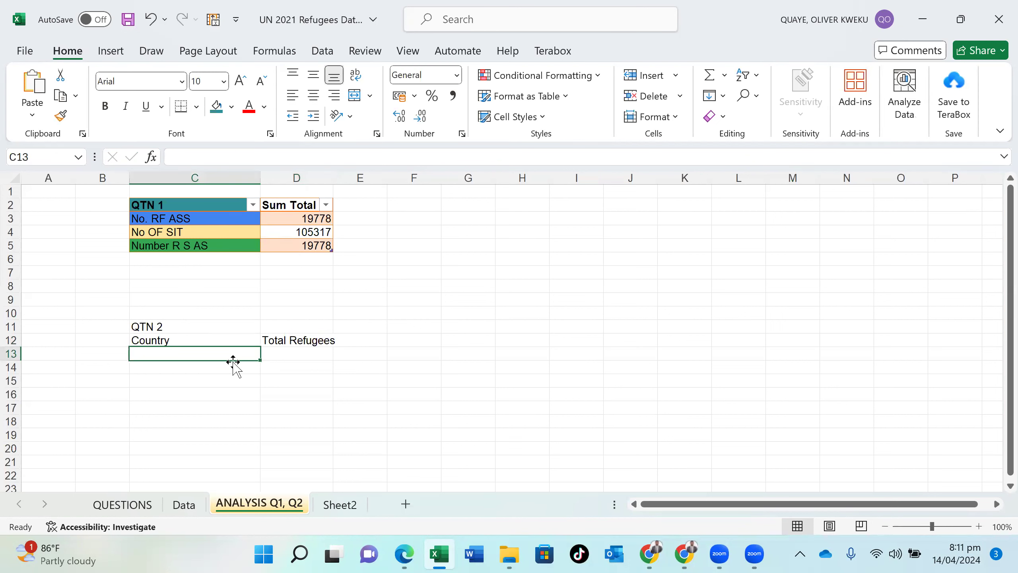
left_click(286, 356)
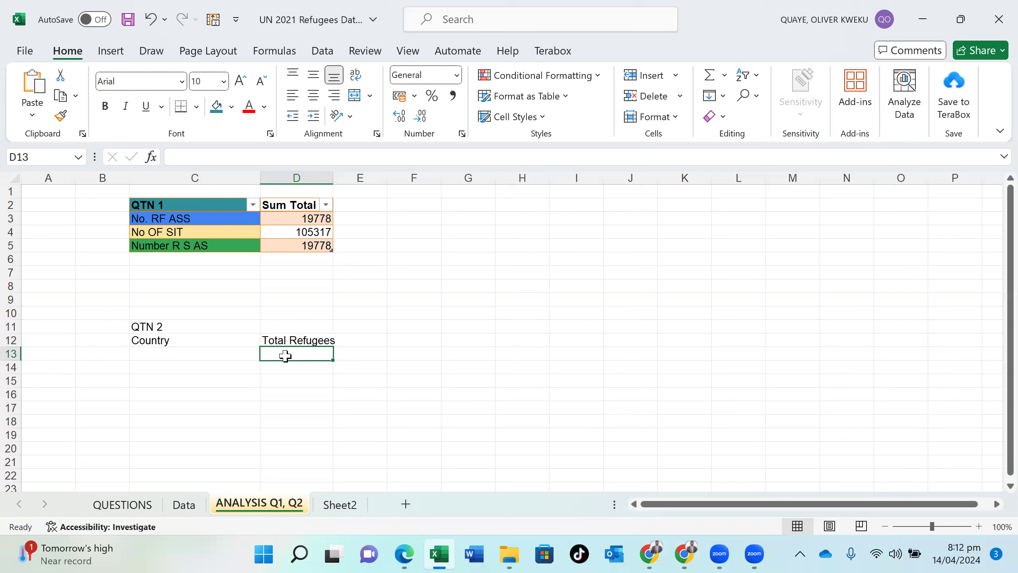
left_click(225, 357)
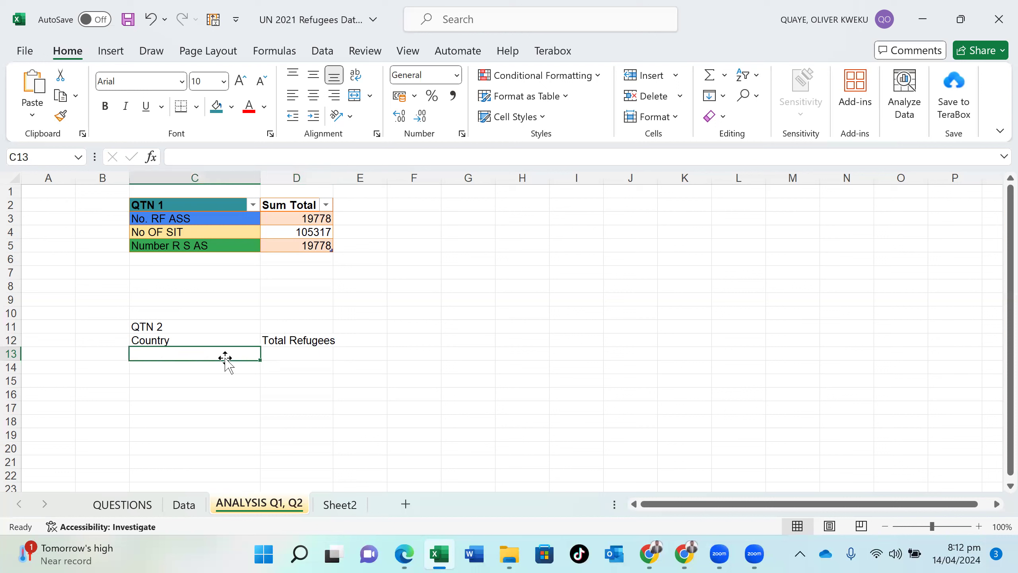
type("HFH")
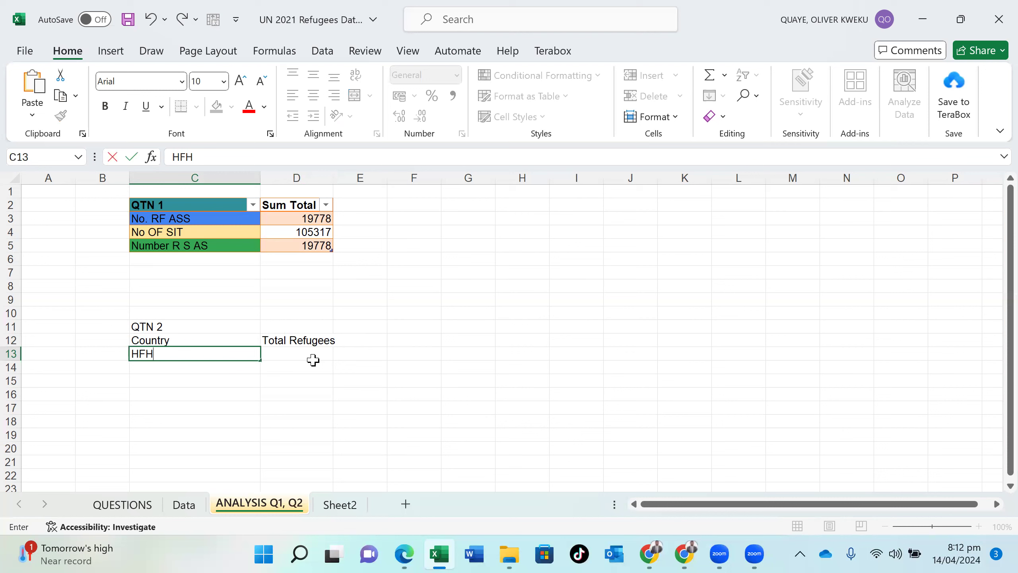
key("BackSpace")
key("BackSpace")
key("BackSpace")
- Begin a SUMIF formula in D13 with the Data sheet's Affected Countries column as the range argument
left_click(312, 355)
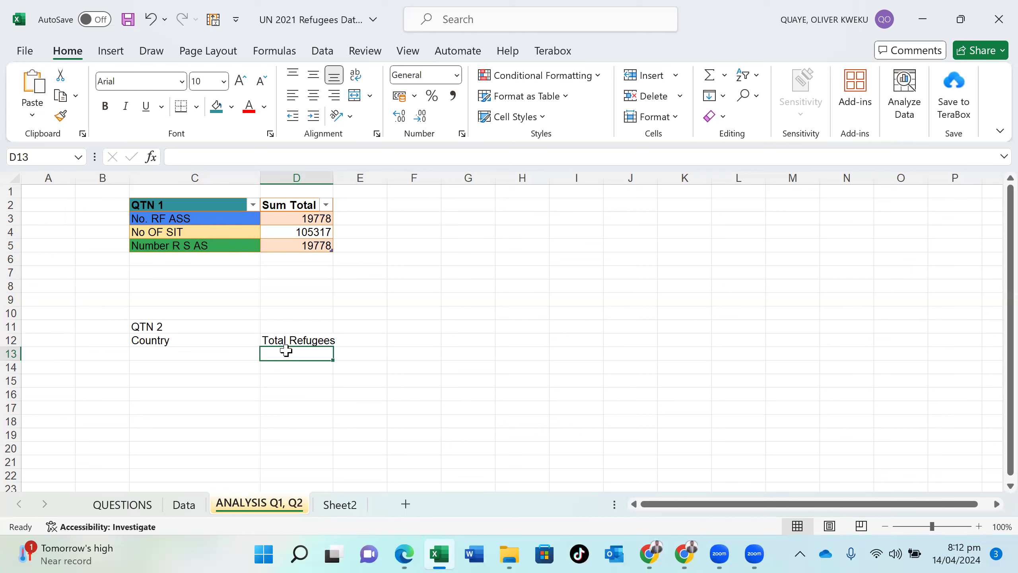
type("=S")
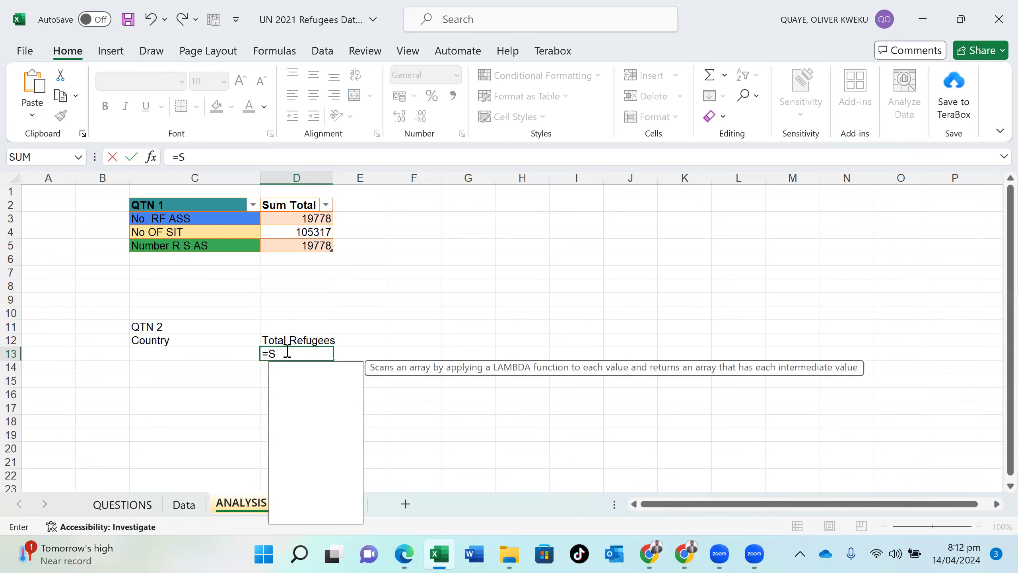
type("UM")
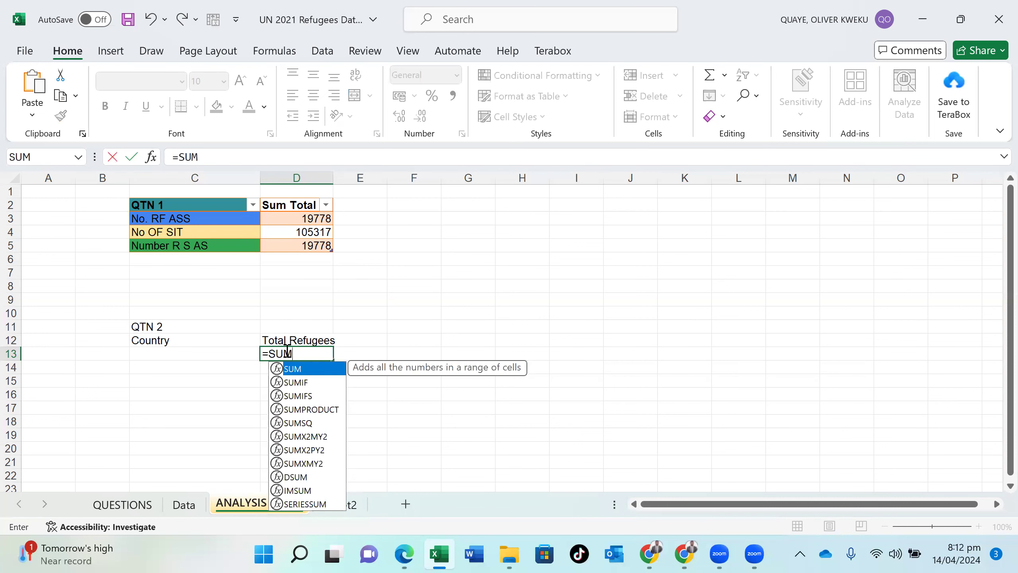
double_click(294, 382)
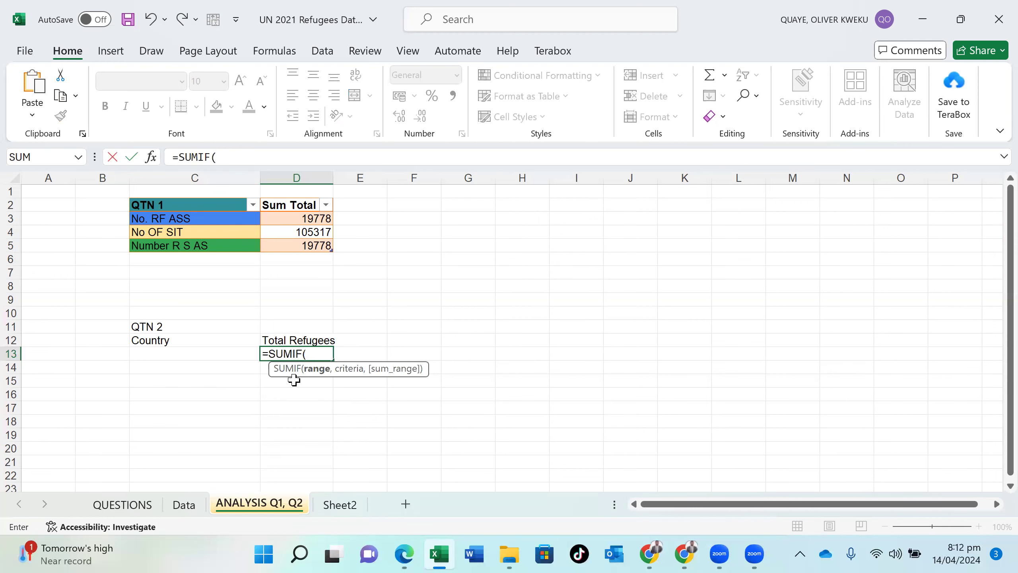
left_click(185, 505)
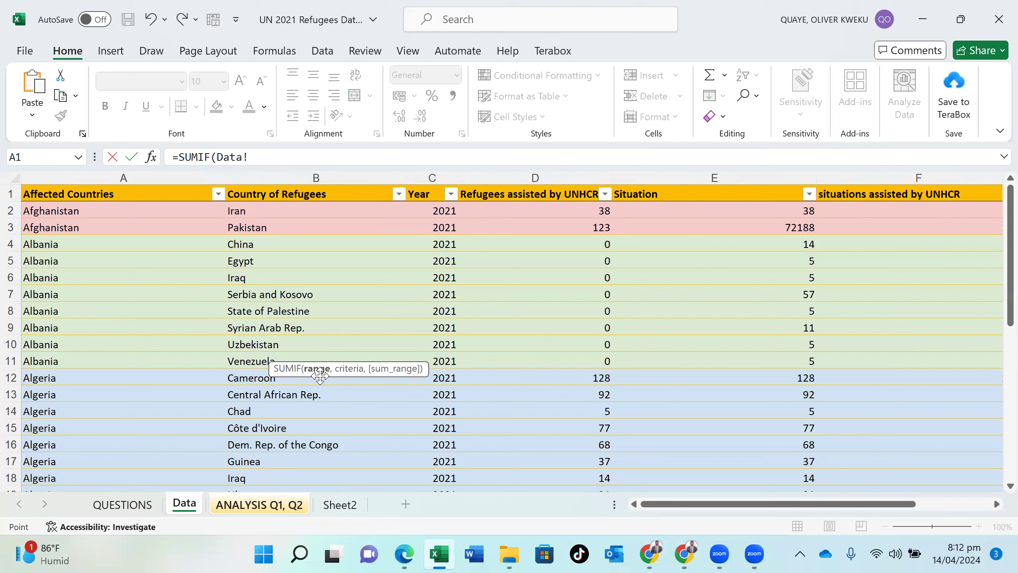
left_click(70, 185)
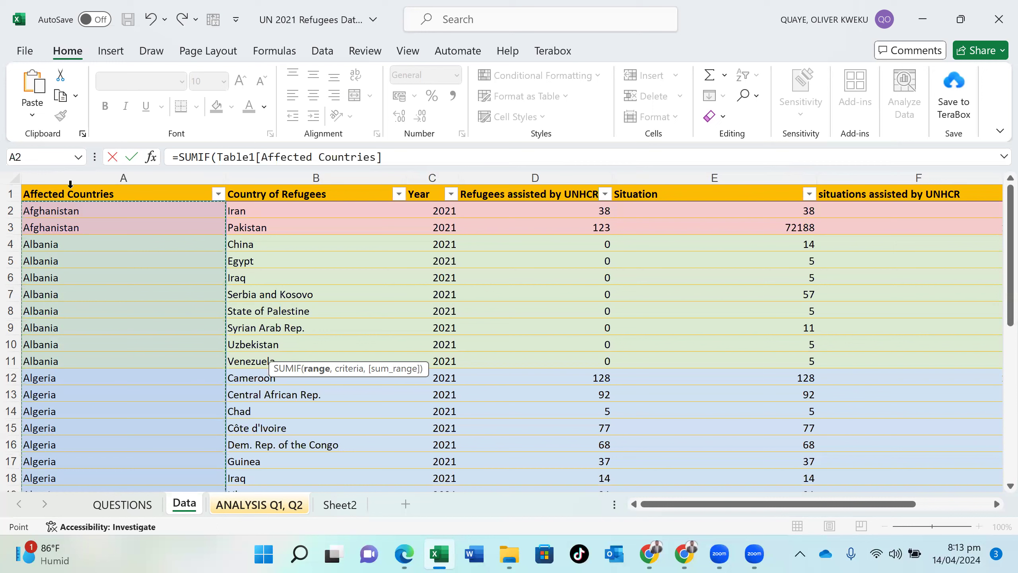
left_click(389, 156)
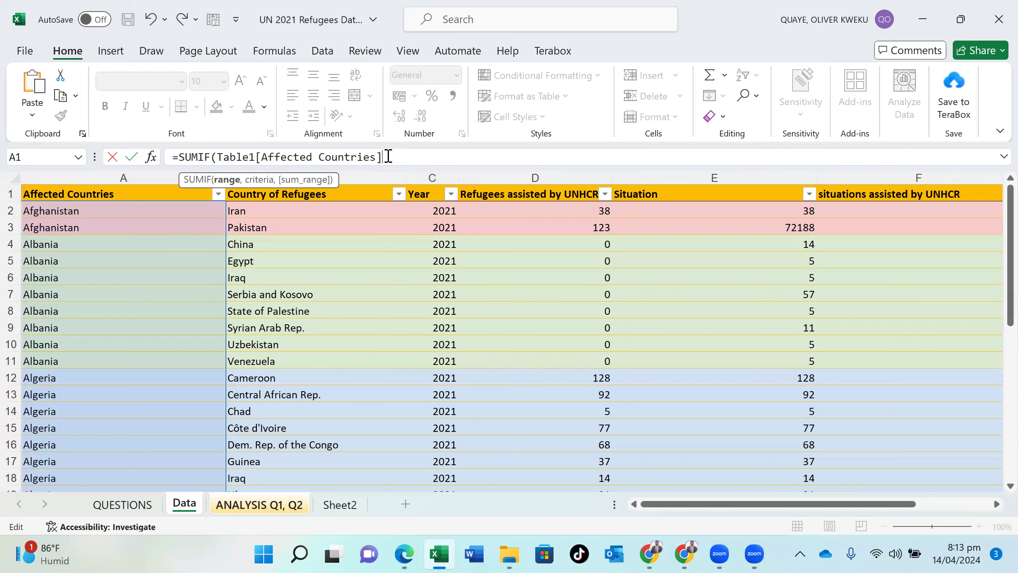
type(",")
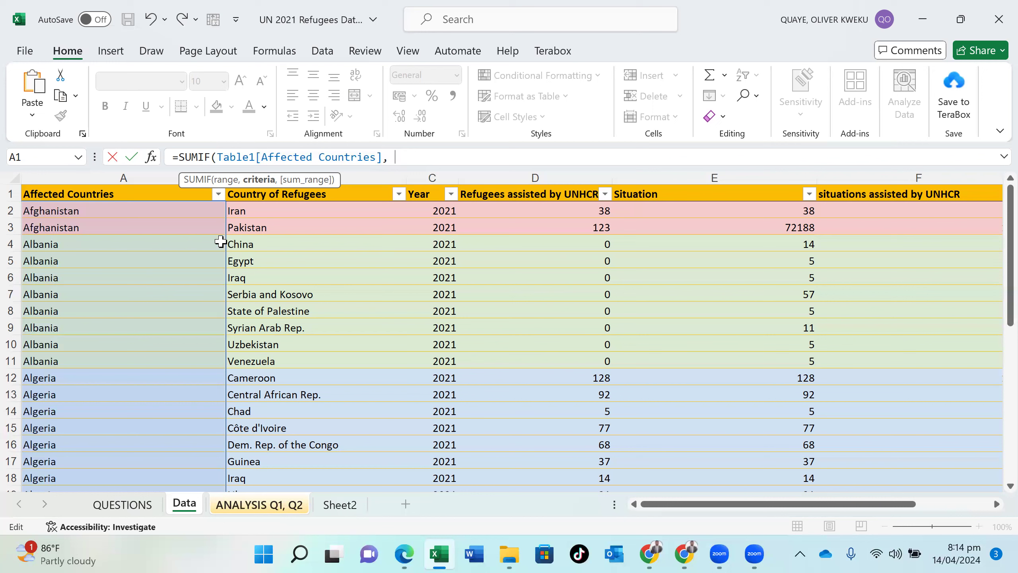
- Complete the SUMIF formula with Data!A2 as the criteria and the Refugees assisted by UNHCR column as the sum range
left_click(147, 213)
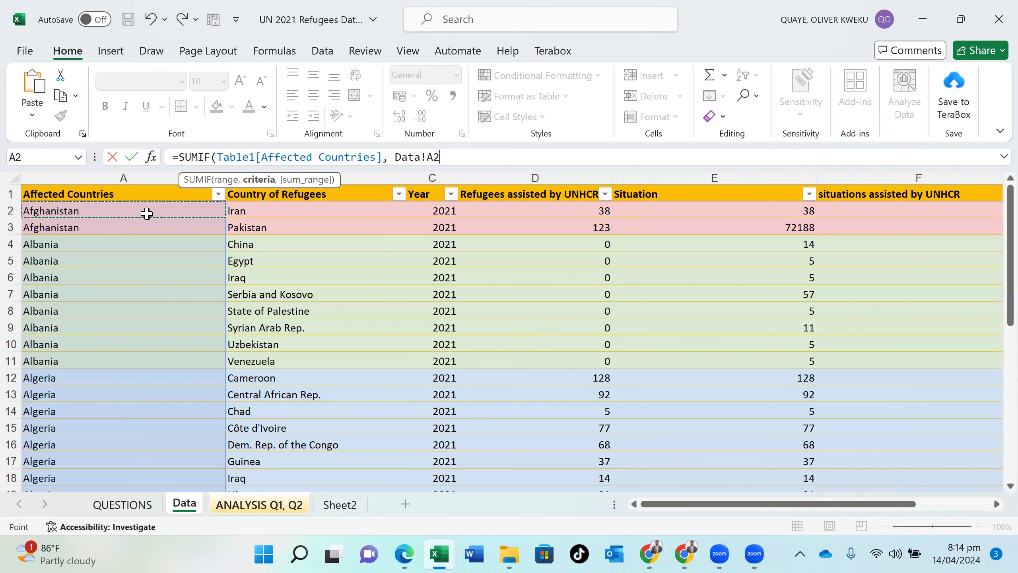
type(",")
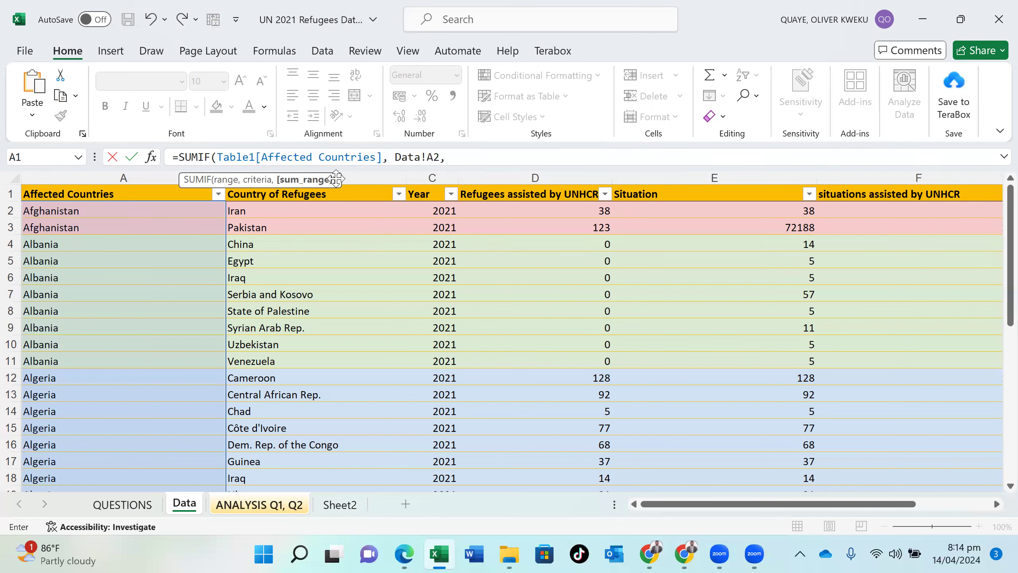
left_click(526, 182)
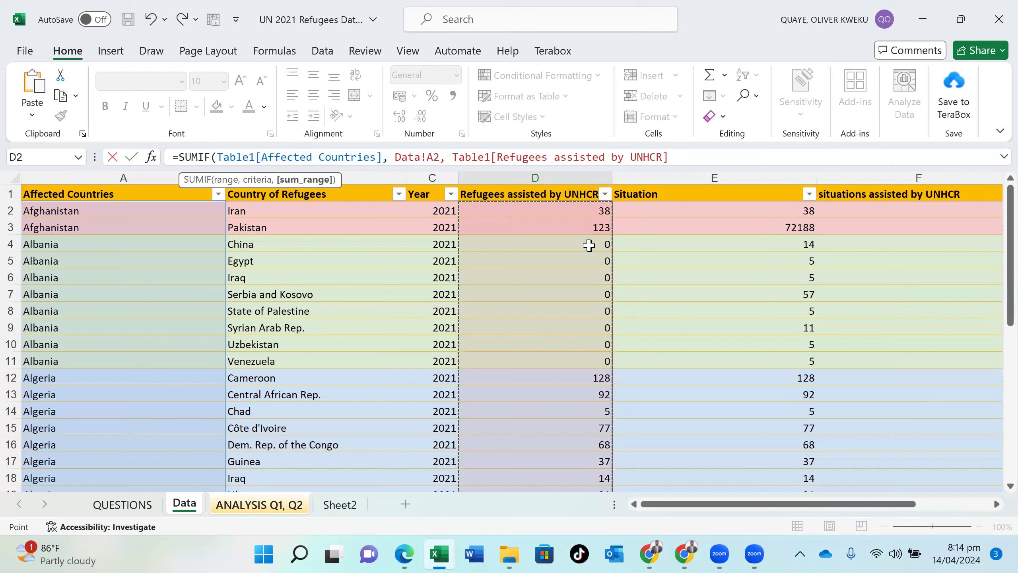
type(")")
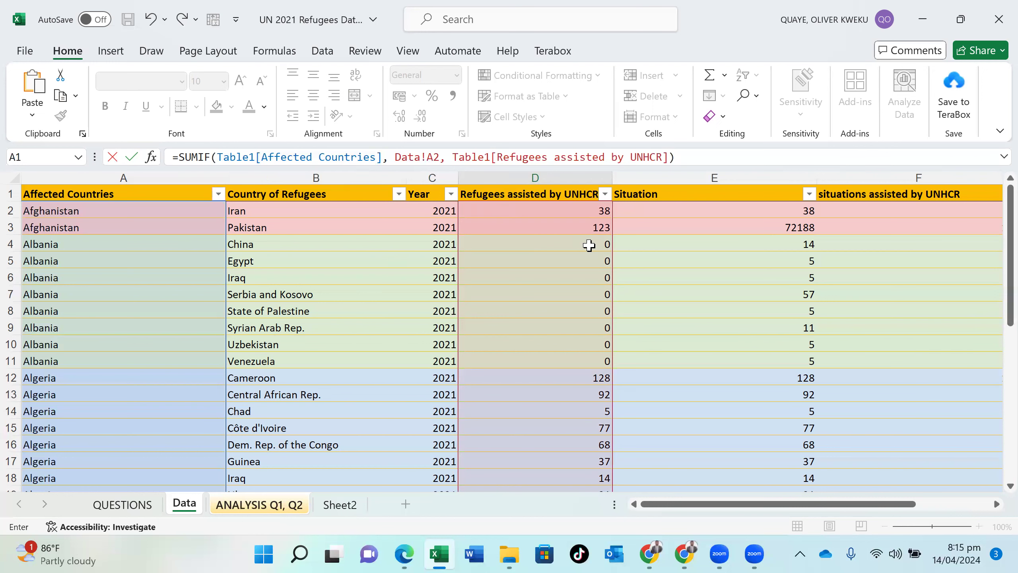
key("Return")
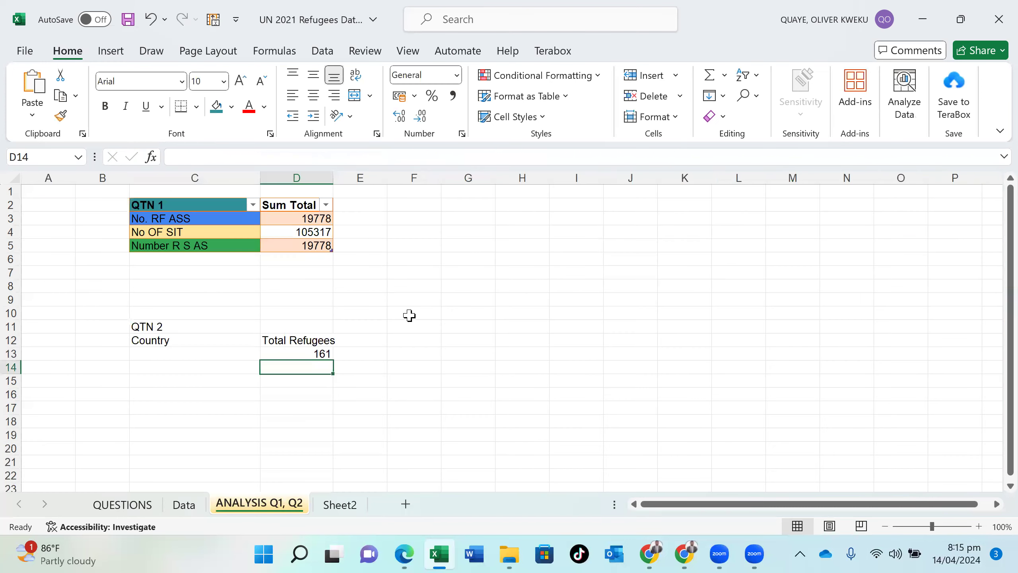
- Review the arguments of the SUMIF formula in D13 and compare them with the source rows on the Data sheet
double_click(307, 352)
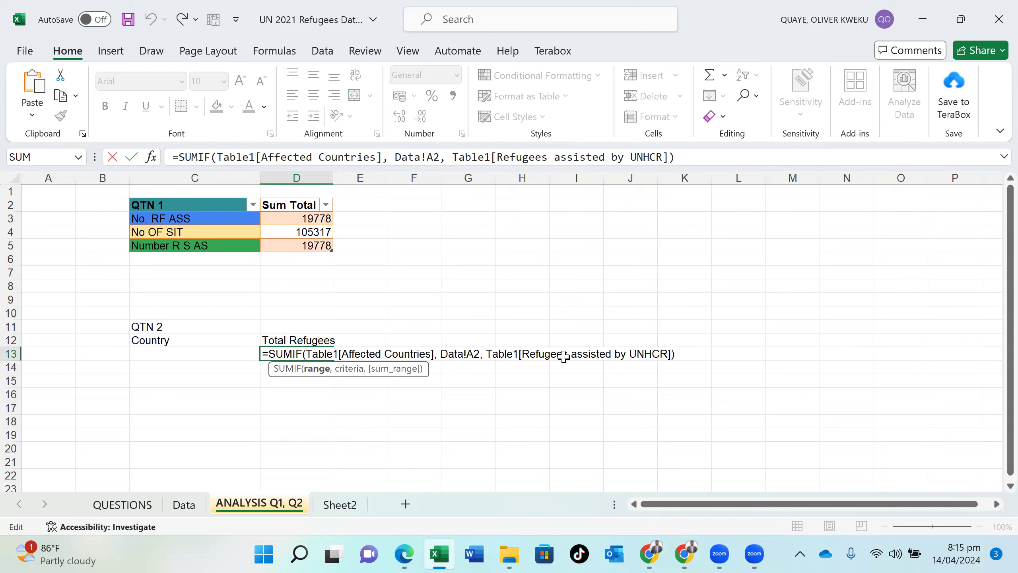
key("Return")
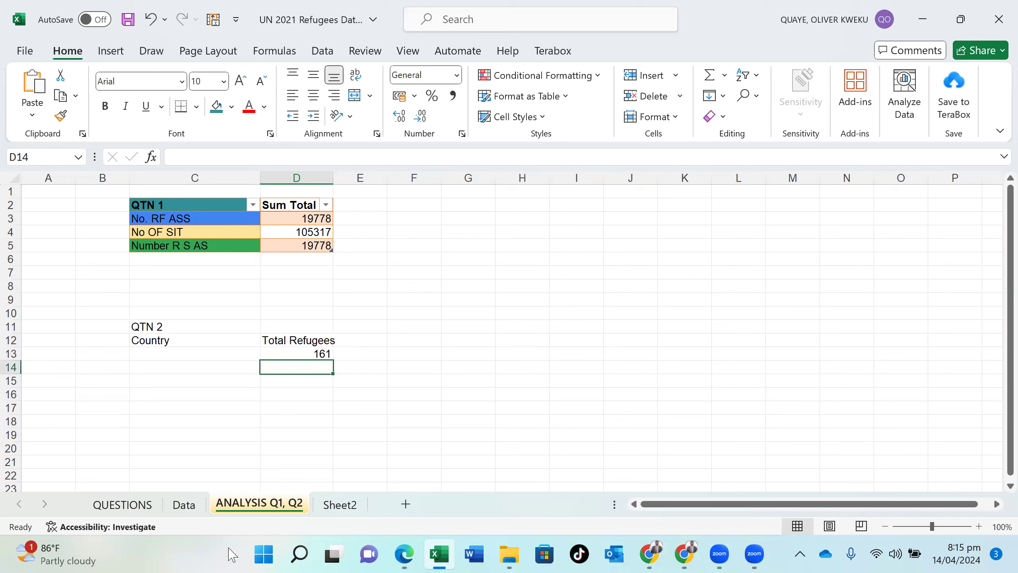
left_click(185, 505)
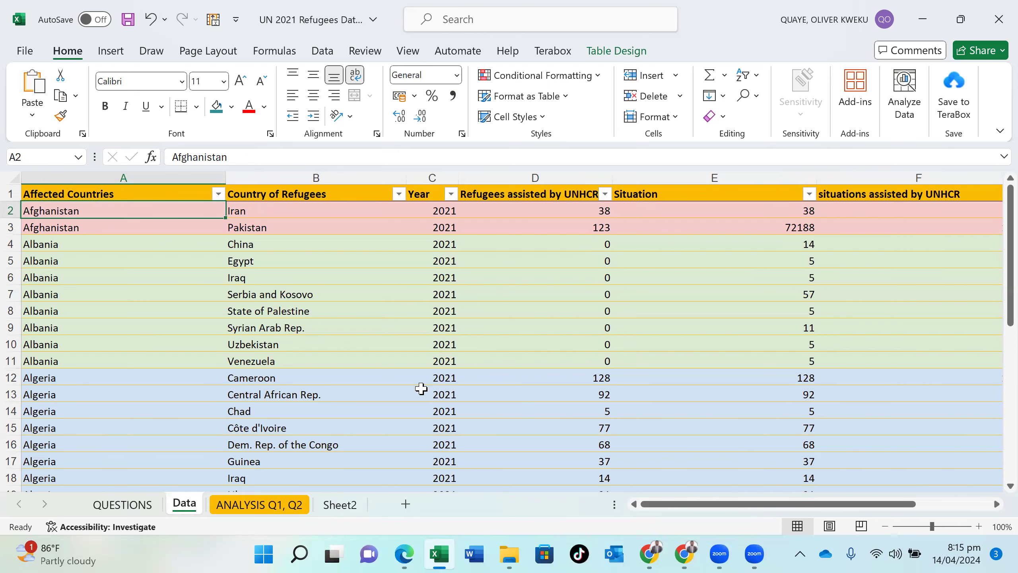
left_click(301, 507)
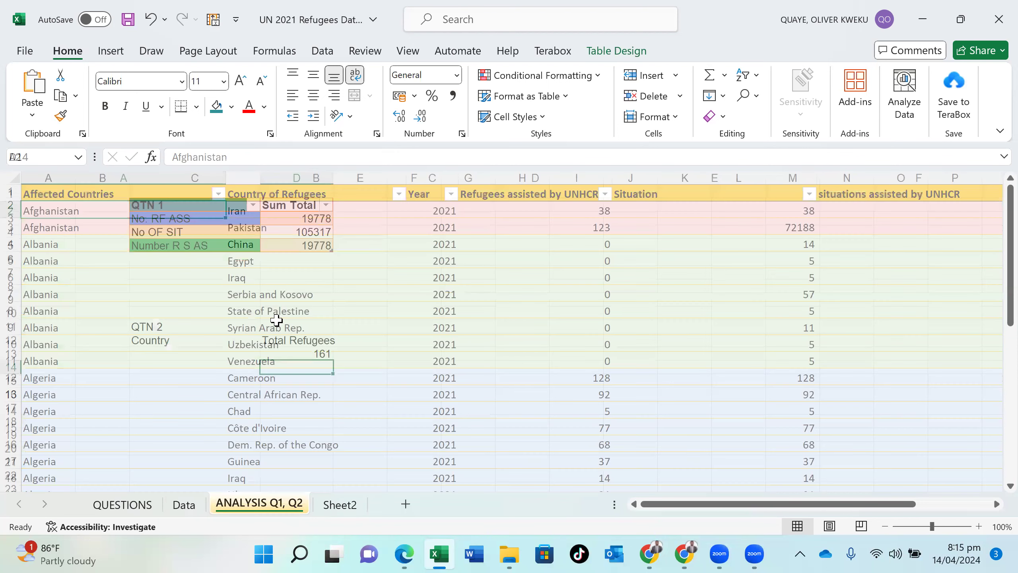
- Enter the abbreviated country labels "af" in C13 and "Al" in C14
left_click(184, 352)
type("a")
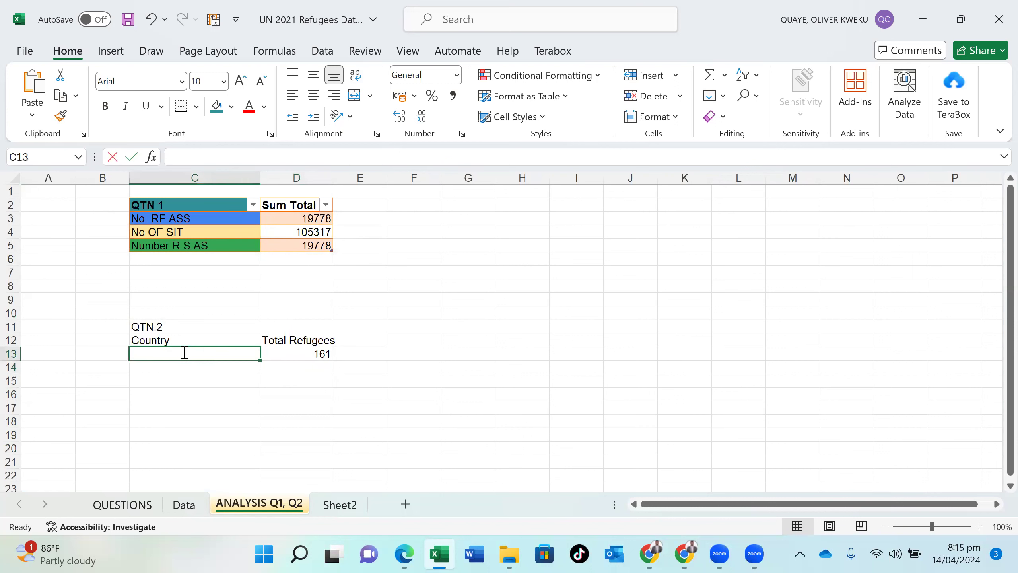
type("f")
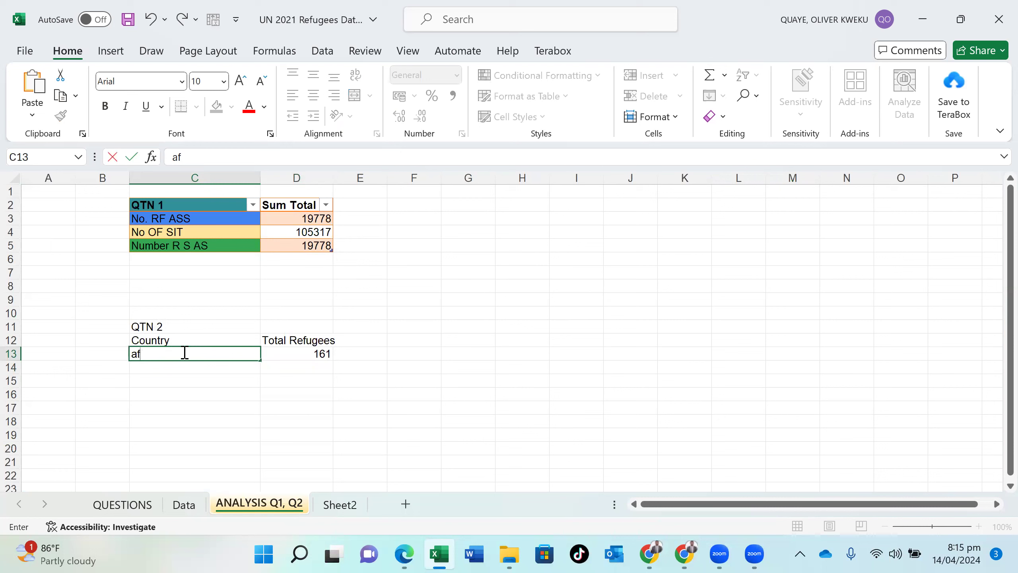
key("Return")
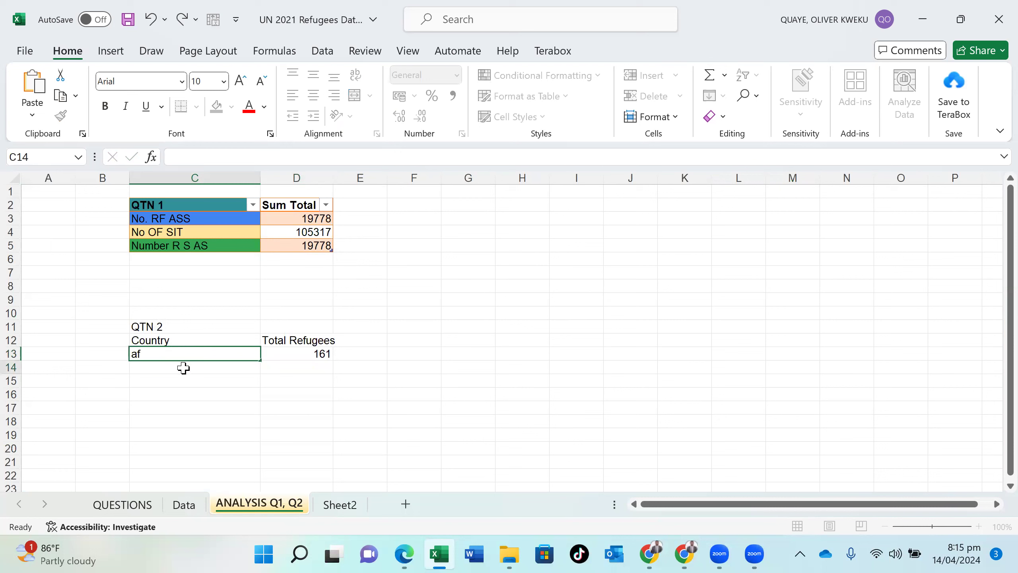
type("AL")
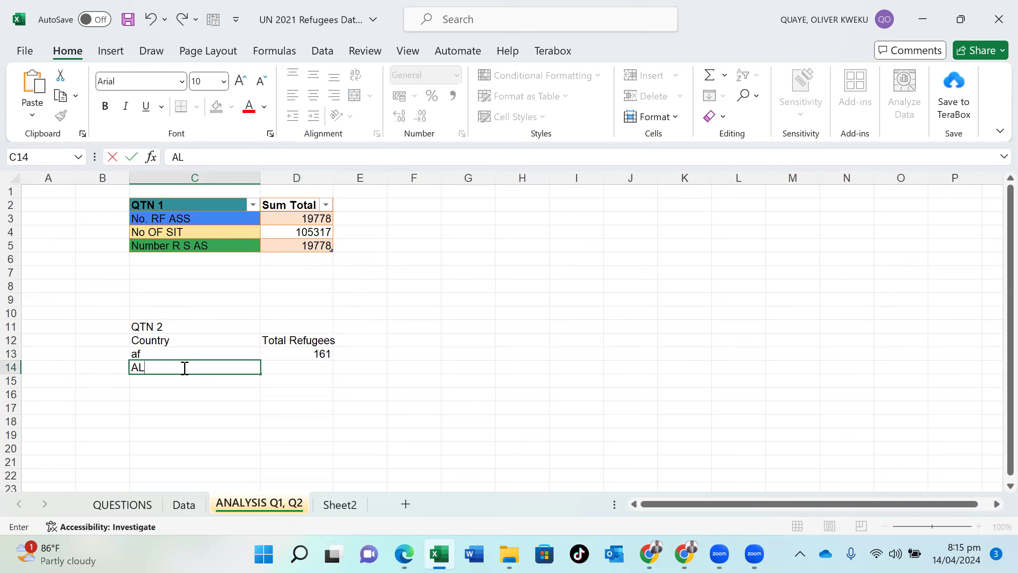
key("BackSpace")
type("l")
- Begin a SUMIF formula in D14 with the Data sheet's Affected Countries column as the range argument
left_click(311, 367)
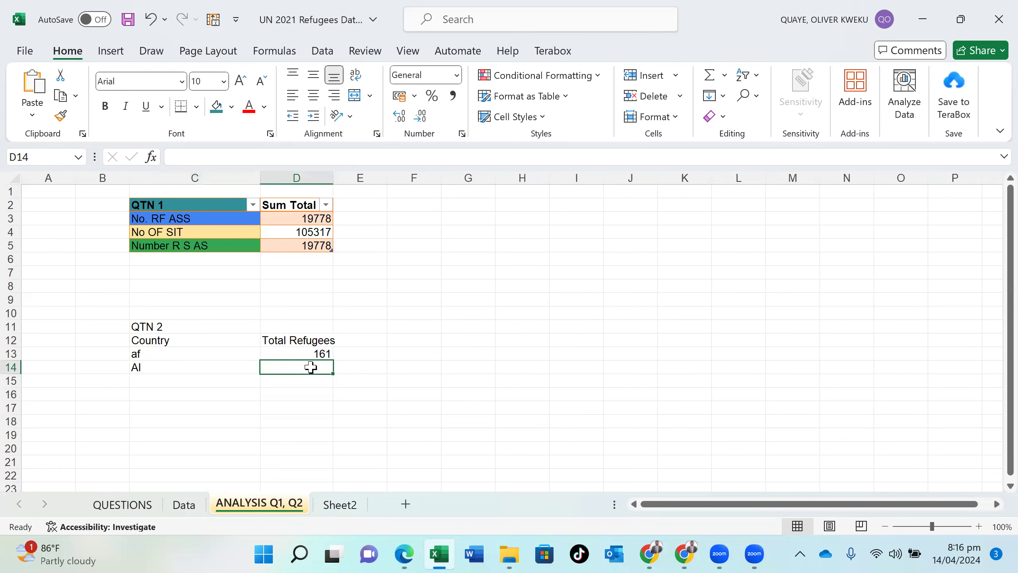
type("=")
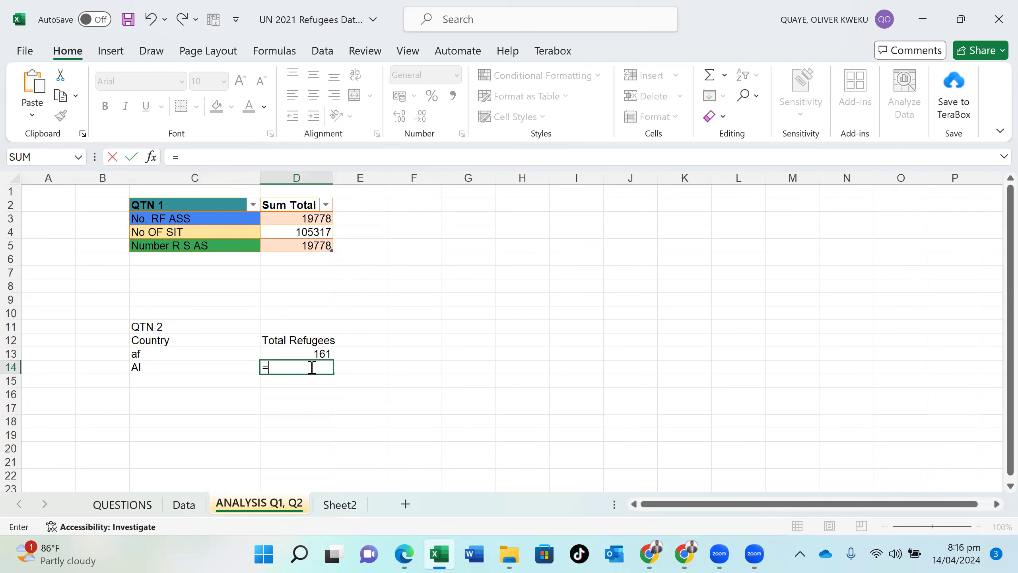
type("s")
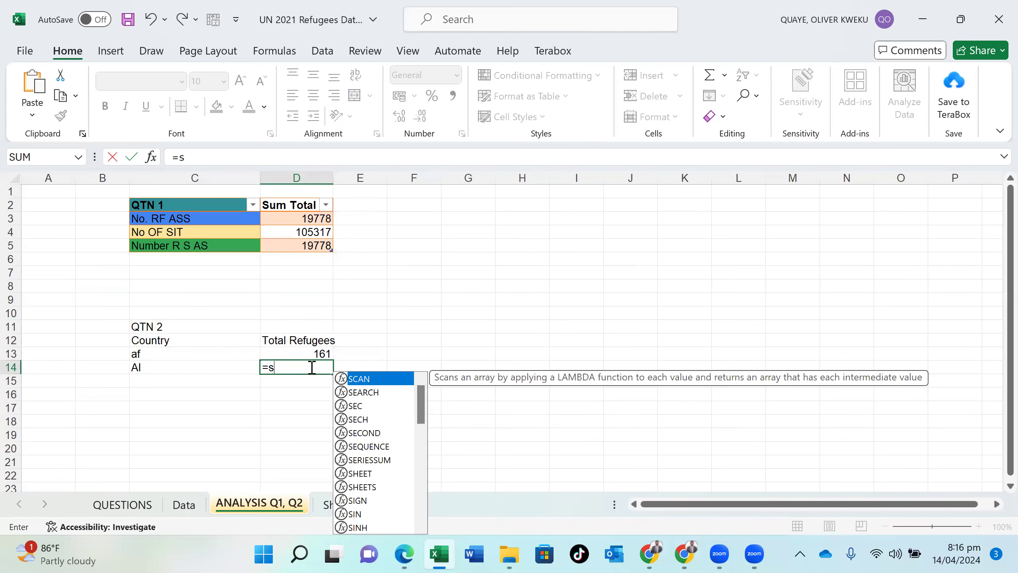
type("umif")
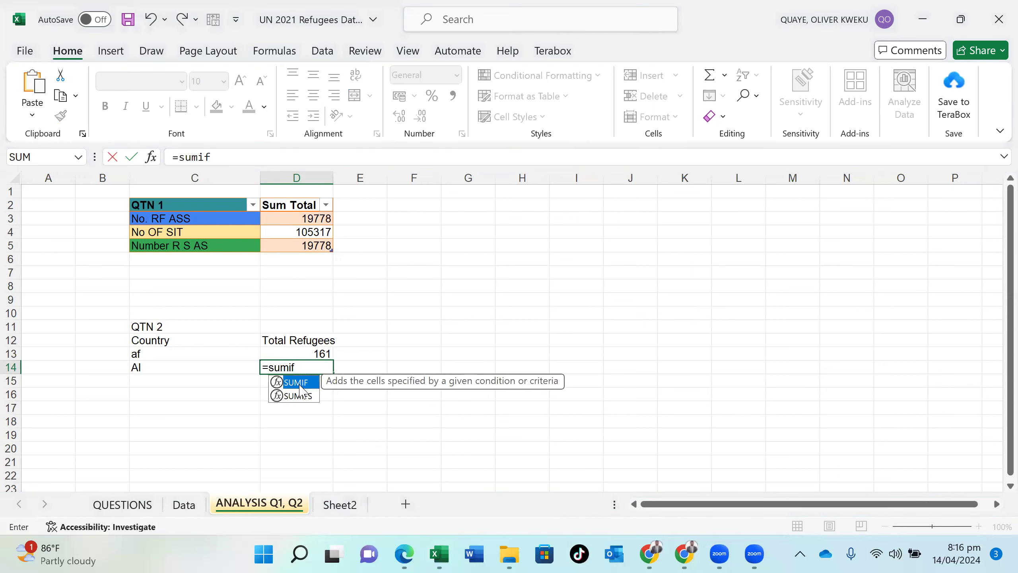
double_click(300, 385)
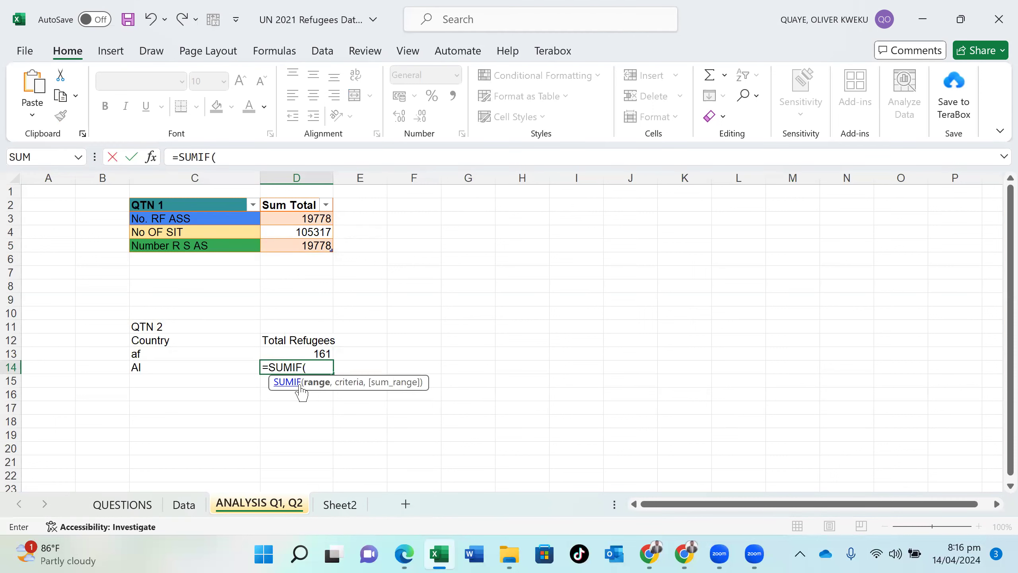
left_click(186, 505)
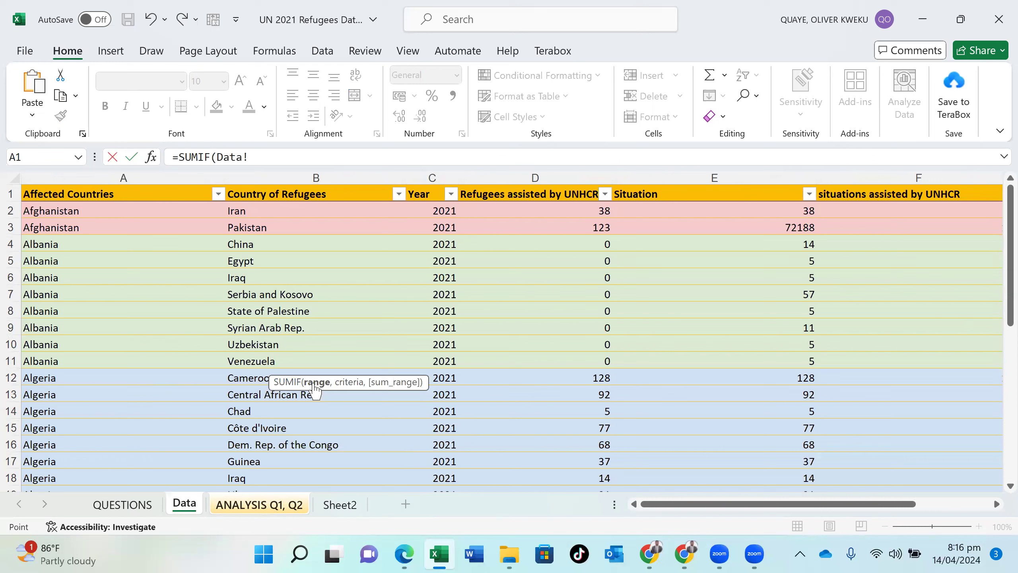
left_click(95, 184)
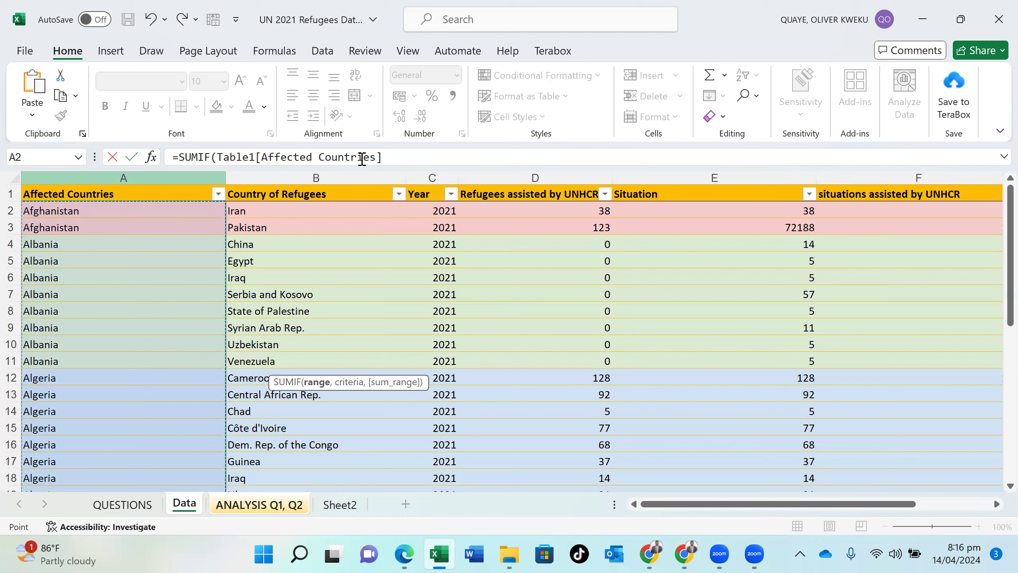
left_click(388, 159)
type(",")
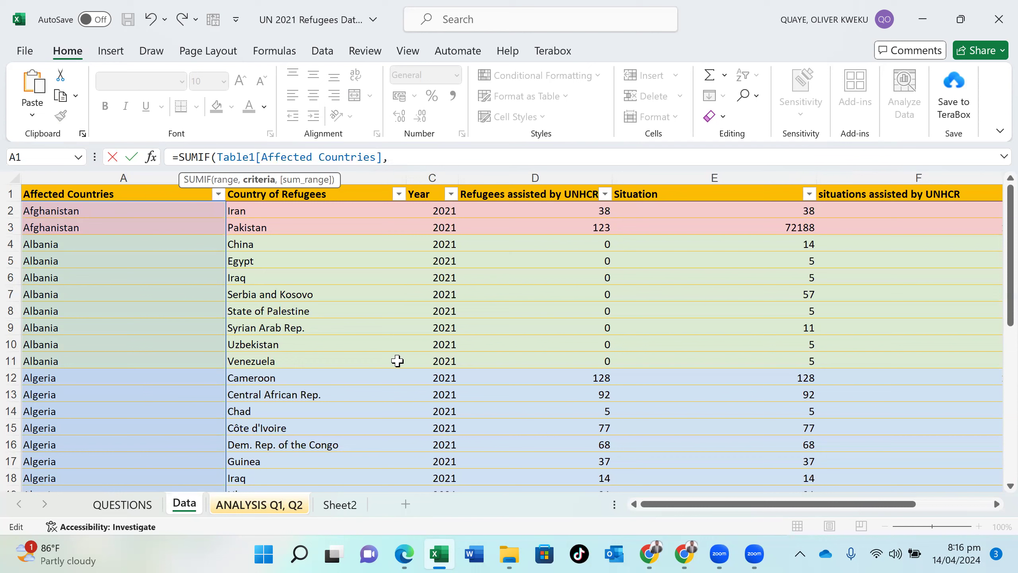
- Complete the D14 formula with Data!A12 as the criteria and the Refugees assisted by UNHCR column as the sum range
left_click(52, 379)
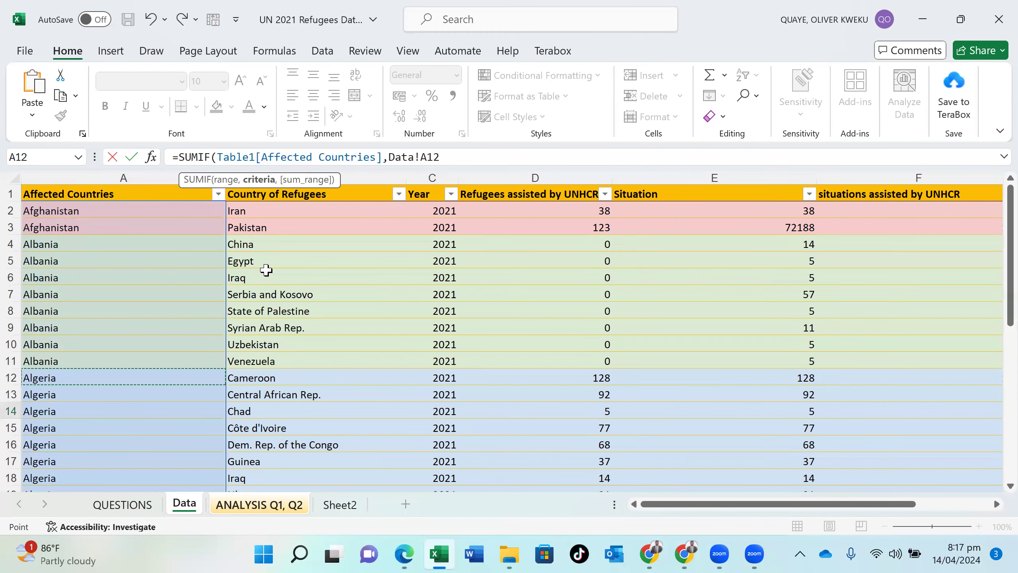
type(",")
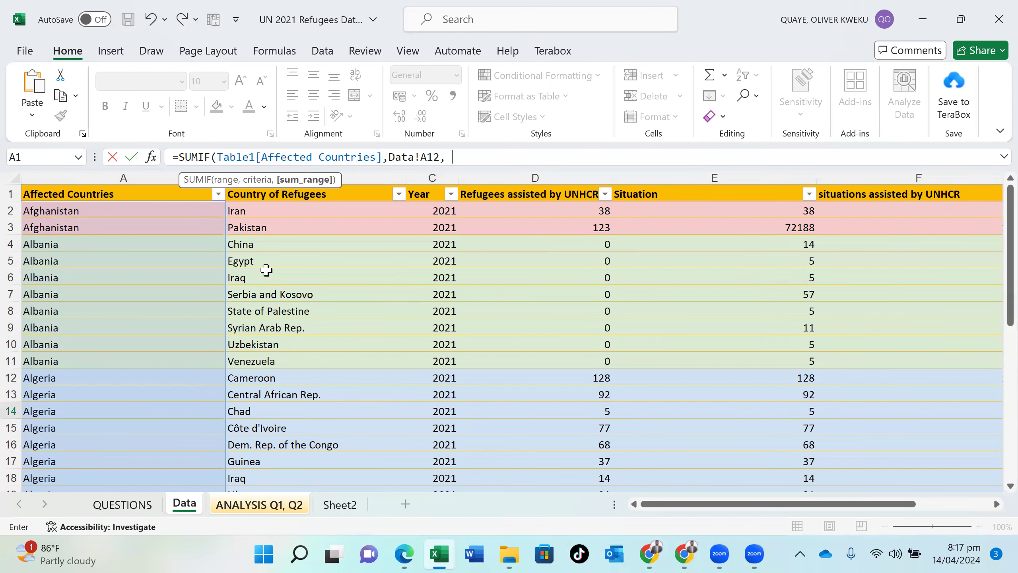
left_click(525, 183)
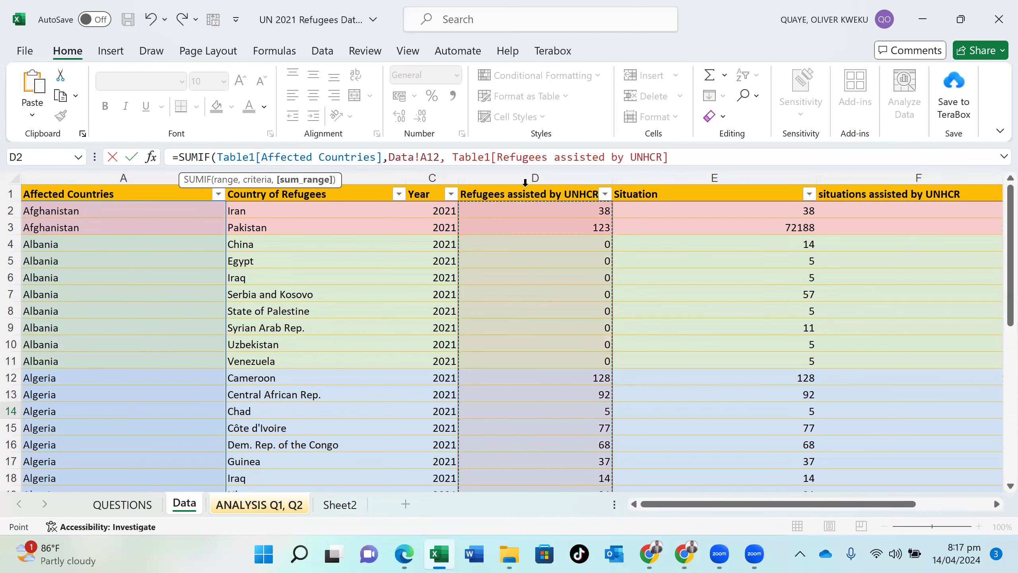
type(")")
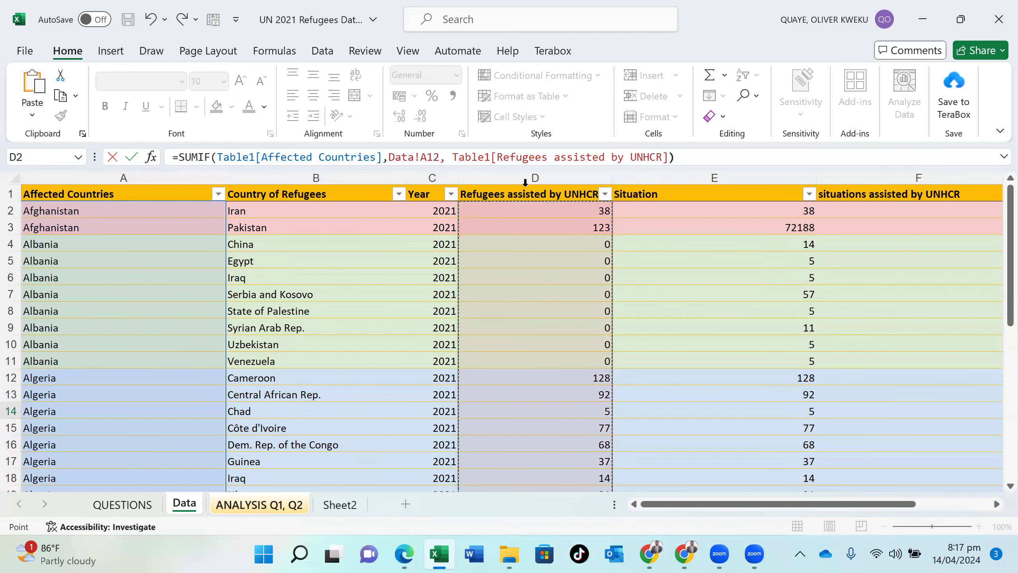
key("Return")
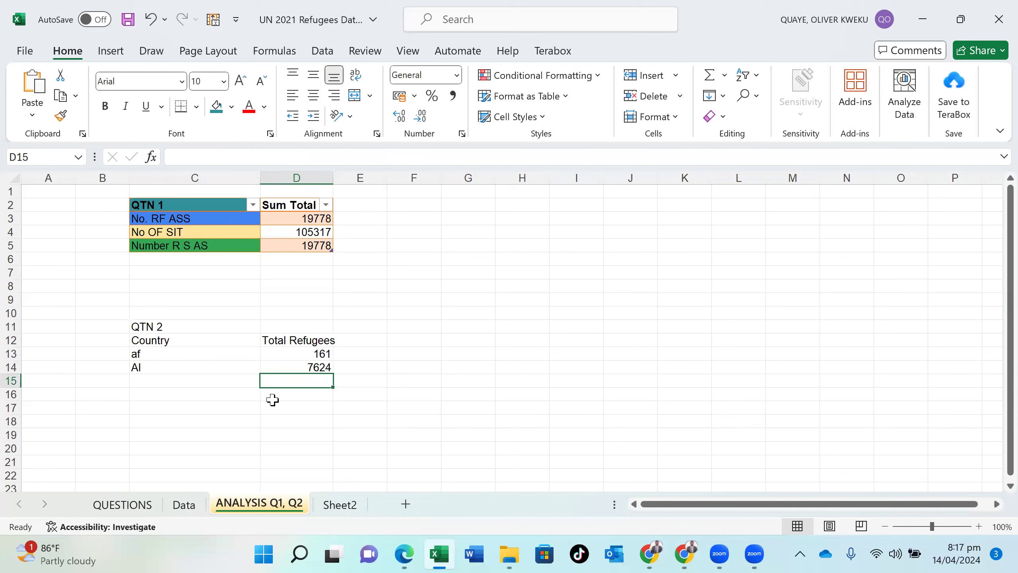
- Undo the country labels and SUMIF formulas entered in C13:D14
key("ctrl+z")
key("ctrl+z")
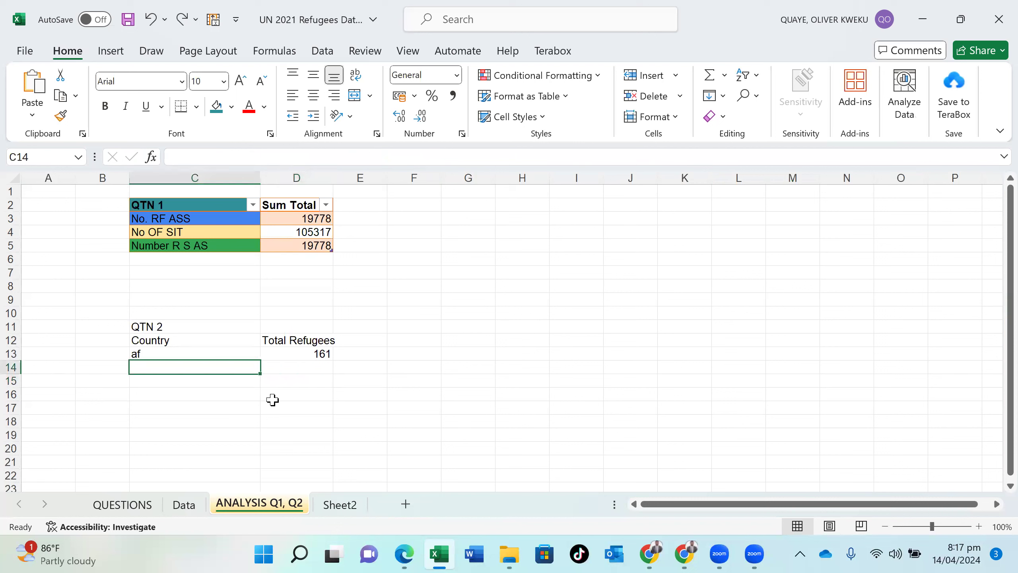
key("ctrl+z")
key("ctrl+z")
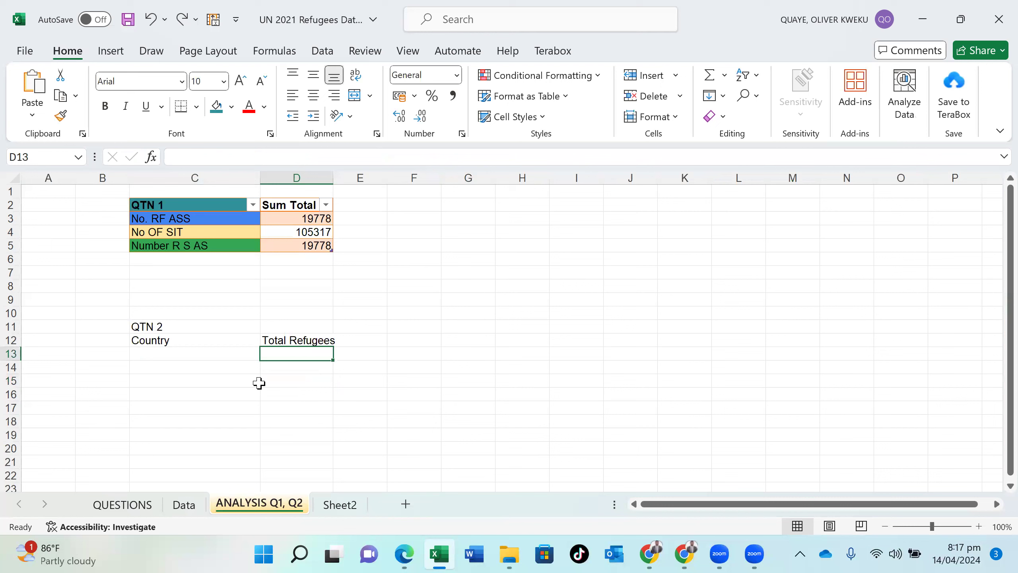
- Start entering a SUMIF formula in D13 and check the QUESTIONS sheet
left_click(246, 377)
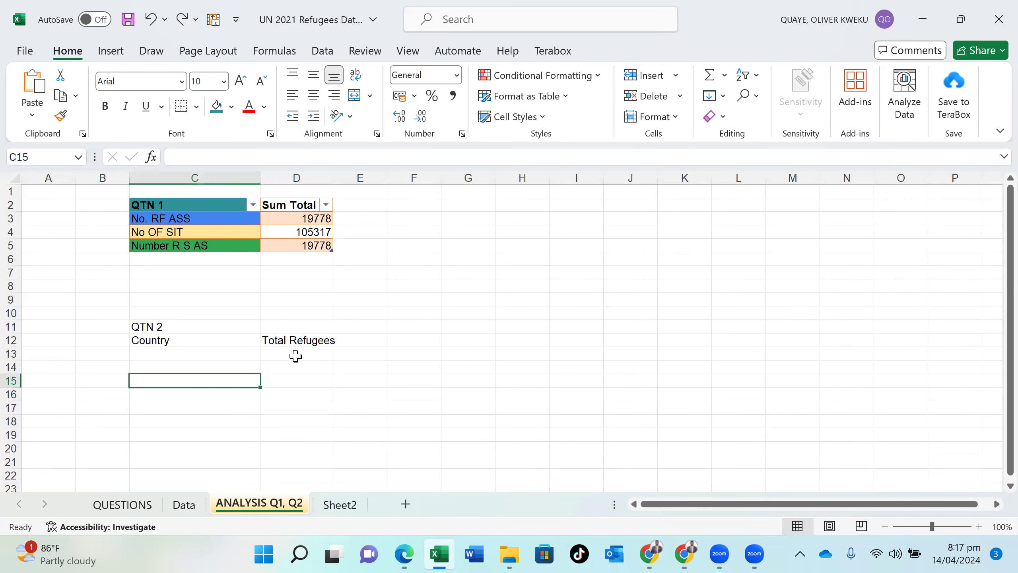
left_click(295, 356)
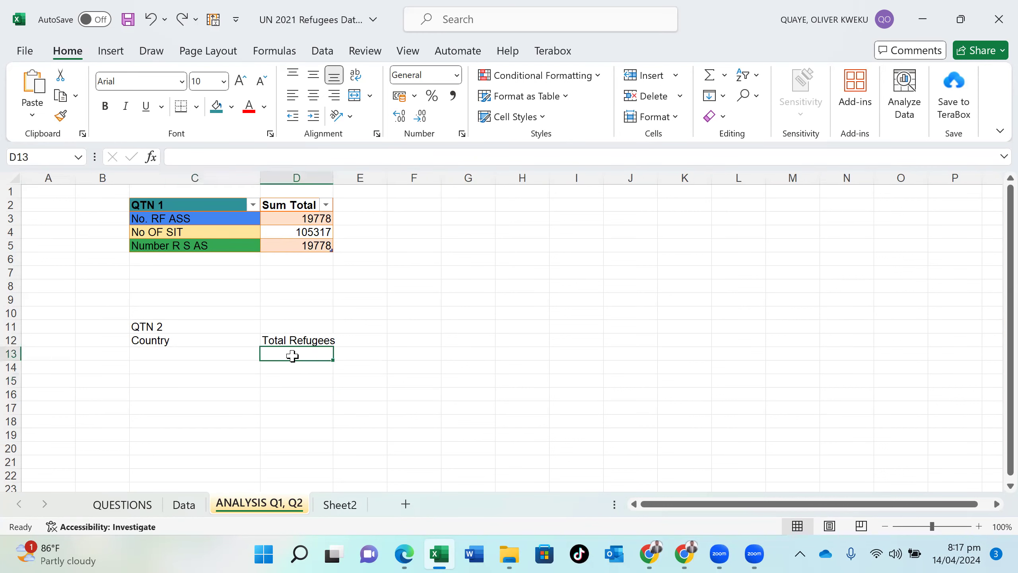
left_click(222, 354)
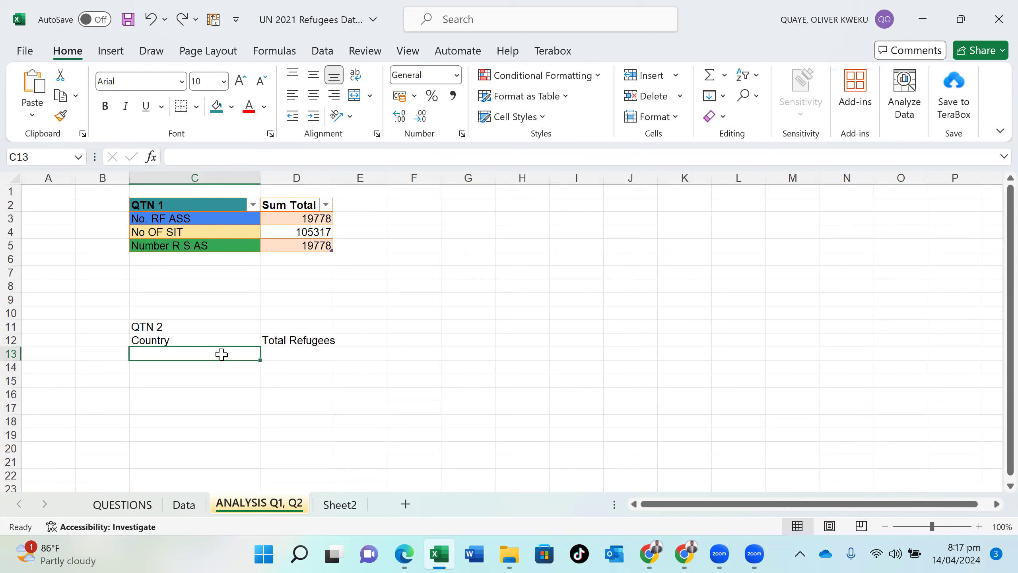
left_click(311, 357)
type("=")
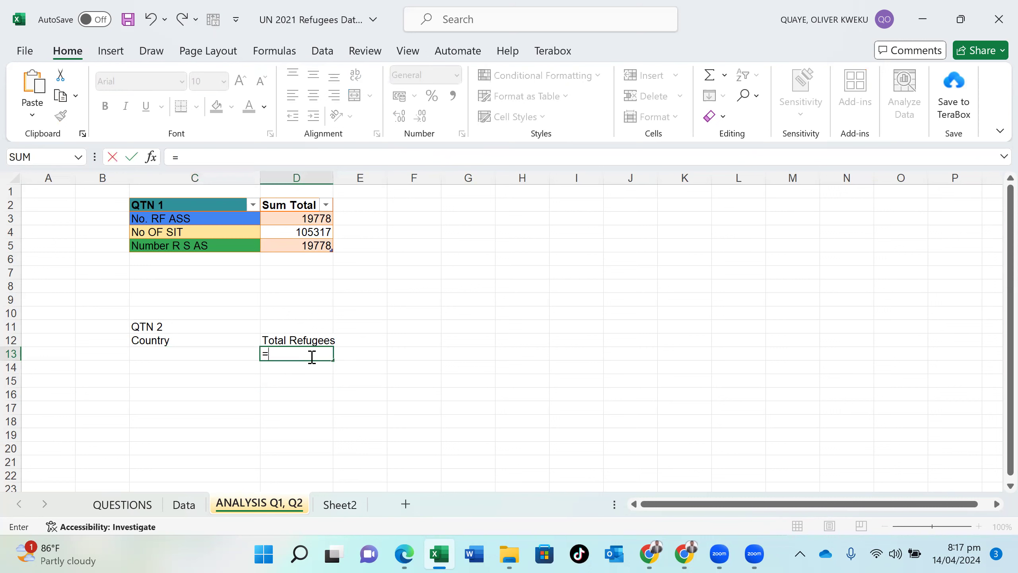
type("sum")
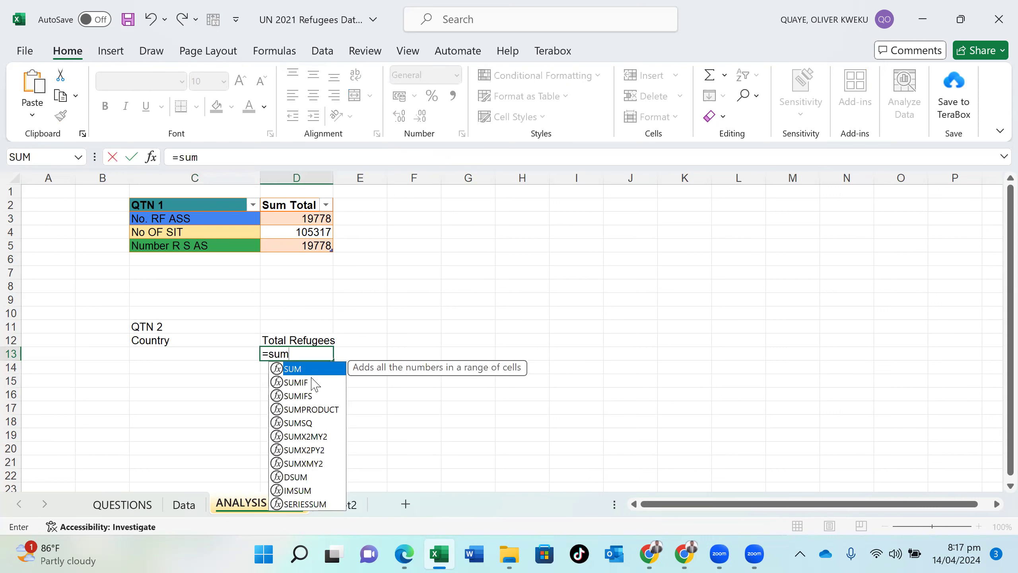
double_click(311, 378)
left_click(310, 377)
key("BackSpace")
key("BackSpace")
key("BackSpace")
key("BackSpace")
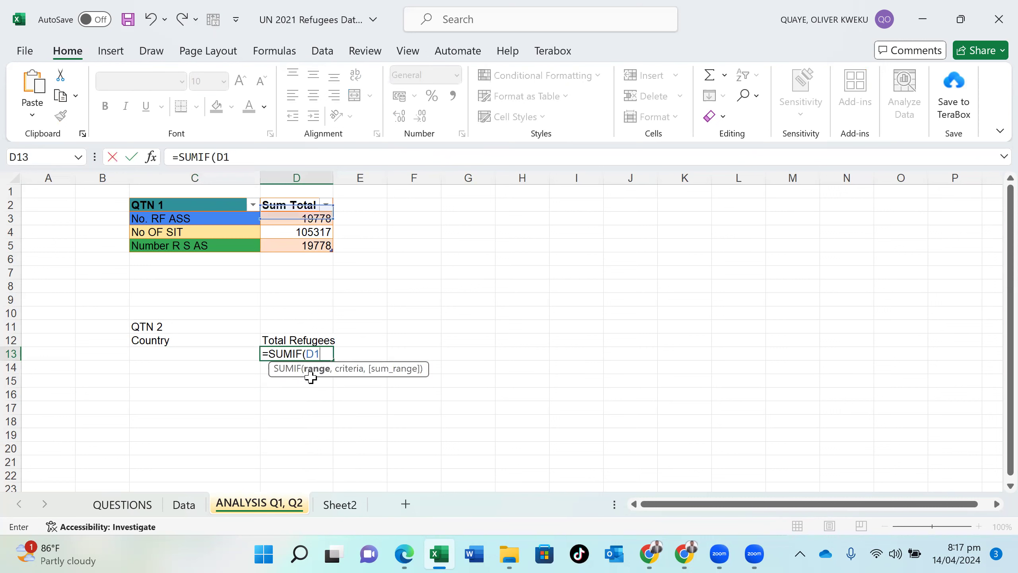
left_click(134, 507)
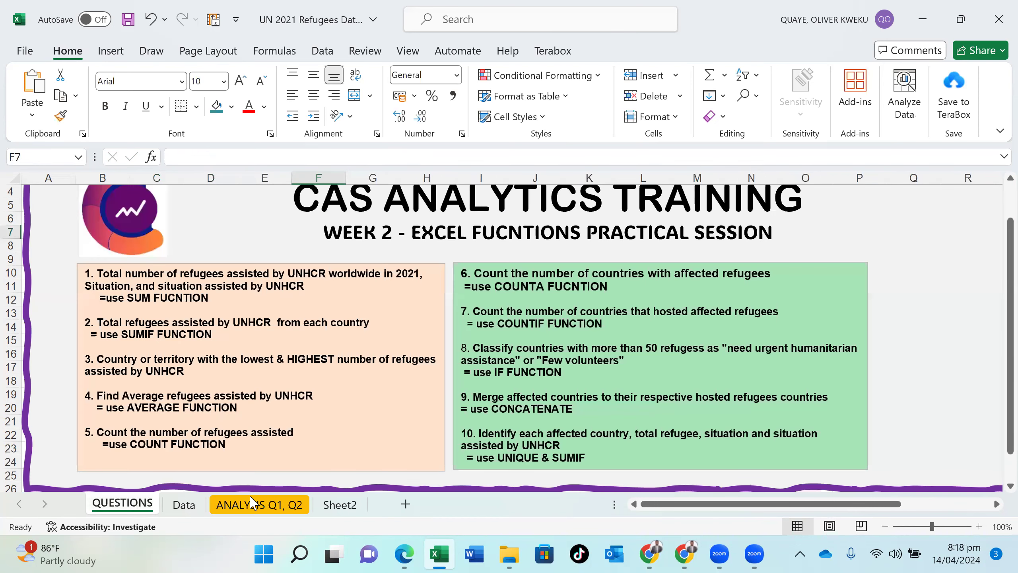
left_click(252, 505)
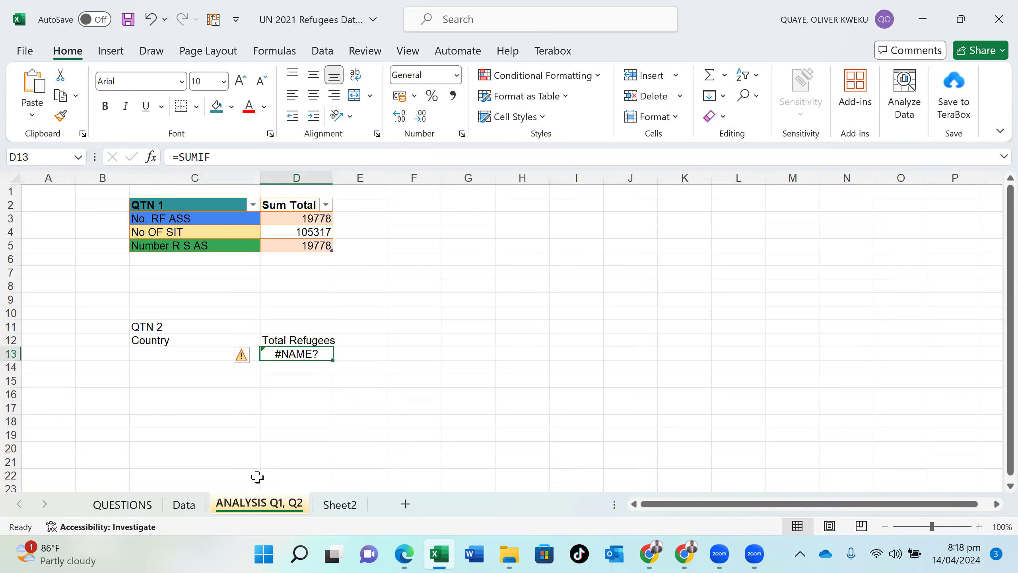
- Edit the SUMIF formula in D13 to use the Data sheet's Affected Countries column as its range, and return to the ANALYSIS Q1, Q2 sheet
double_click(321, 355)
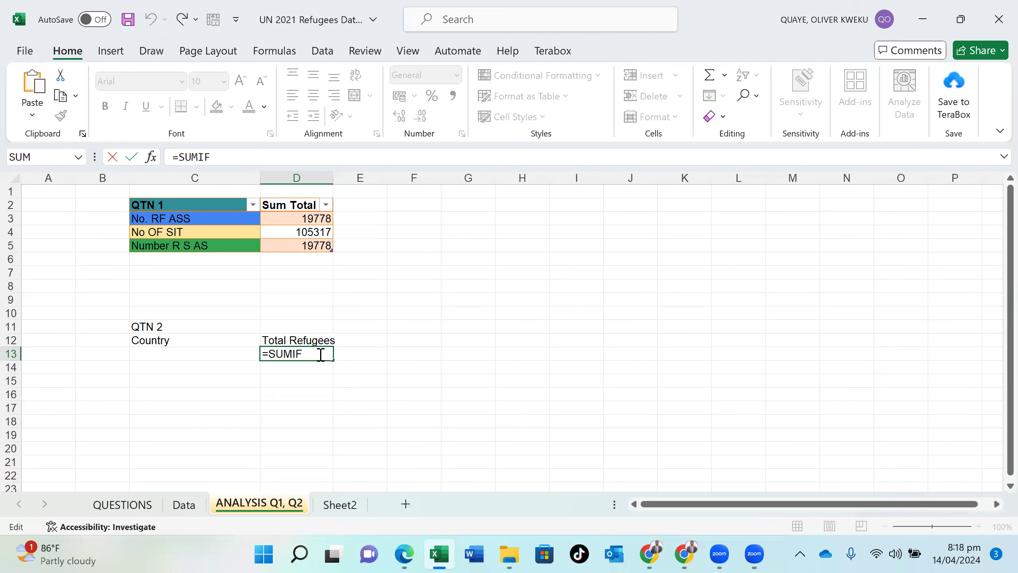
key("BackSpace")
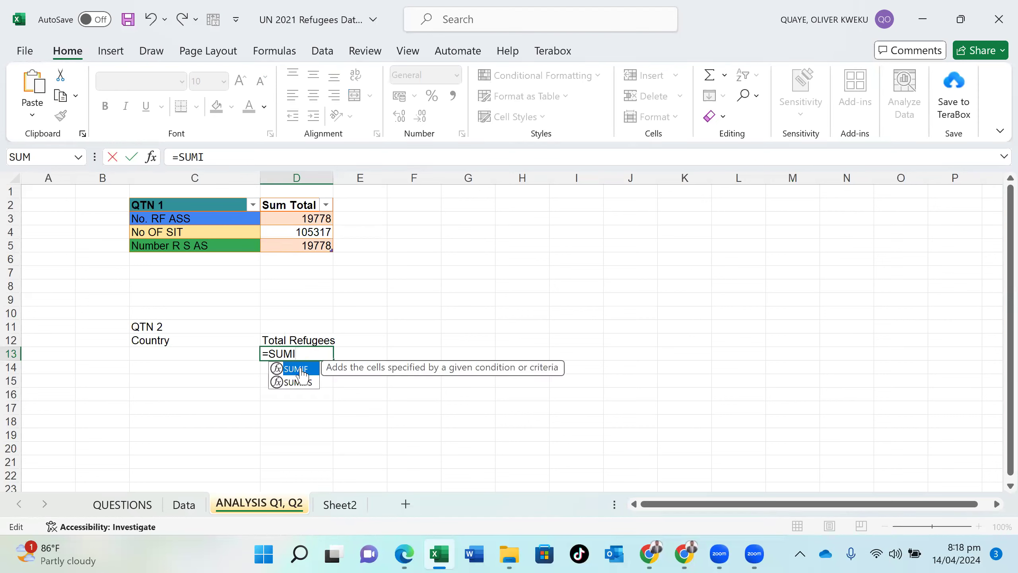
double_click(301, 369)
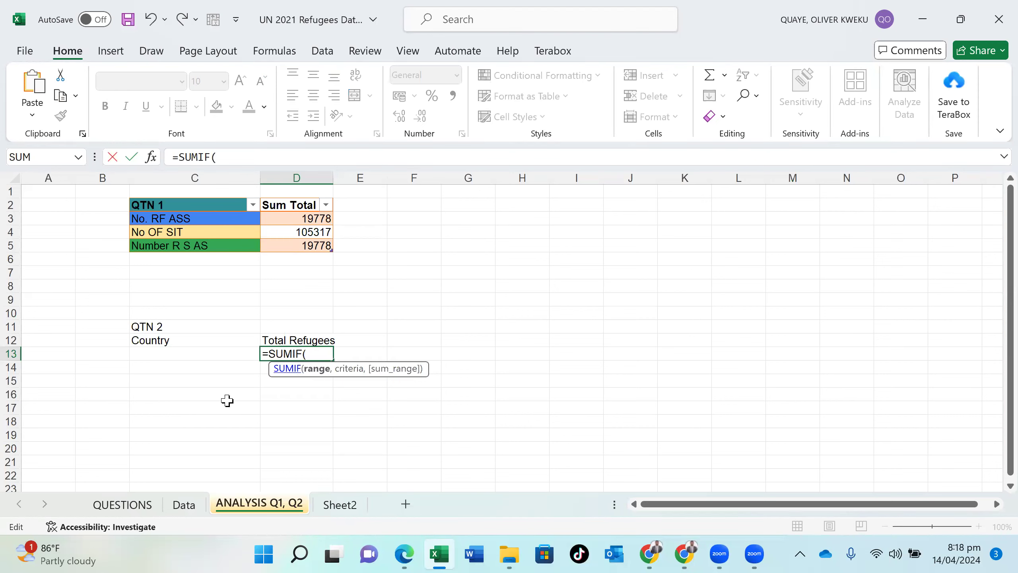
left_click(183, 505)
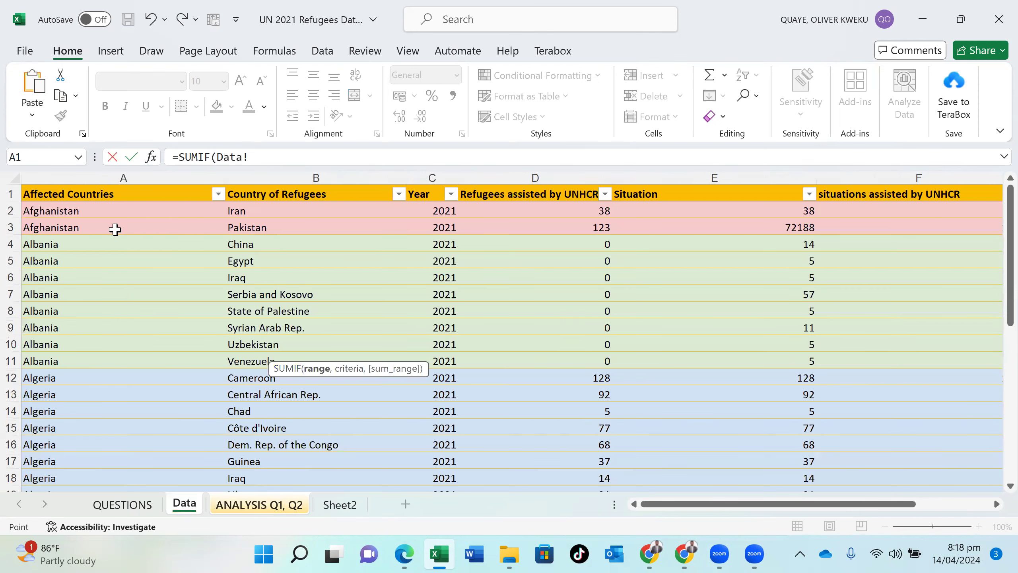
left_click(78, 183)
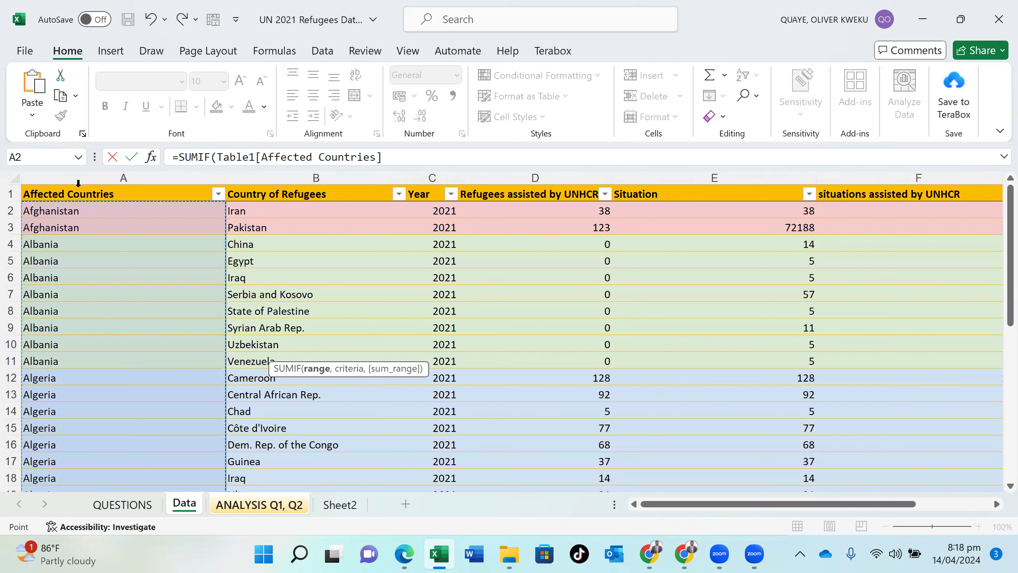
left_click(387, 159)
type(",")
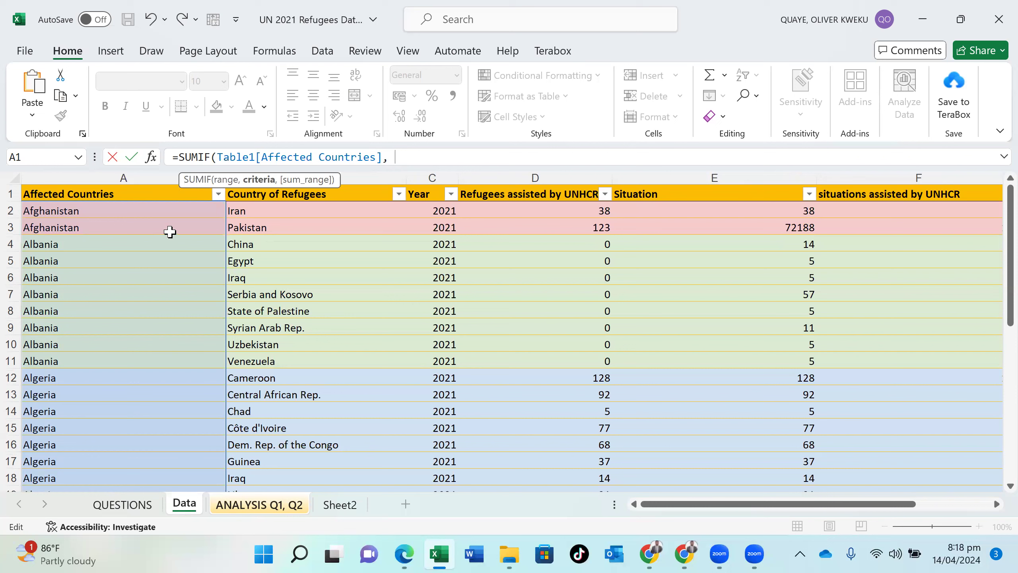
left_click(223, 506)
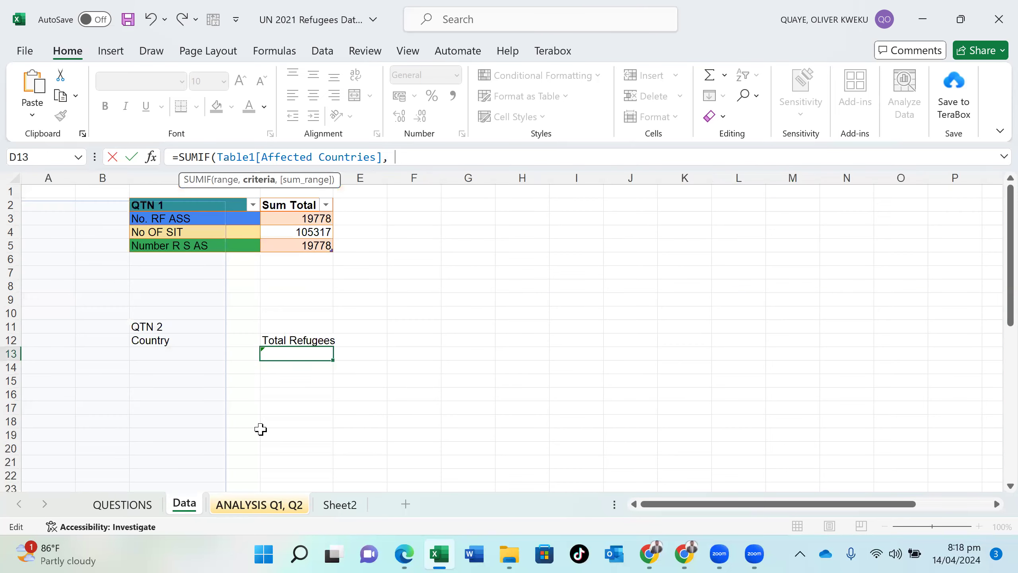